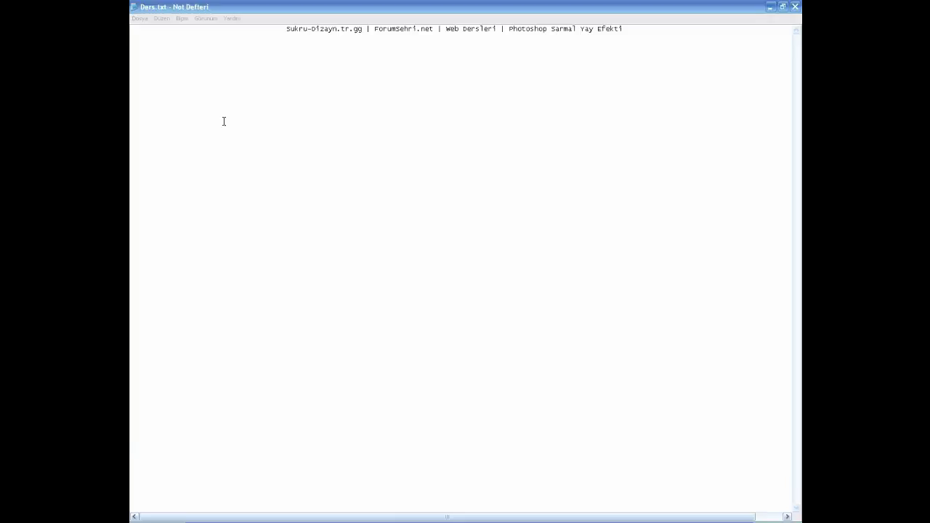
Step: Type a Notepad greeting introducing the Sarmal Yay lesson, fixing a typo, then return to Photoshop
click(224, 122)
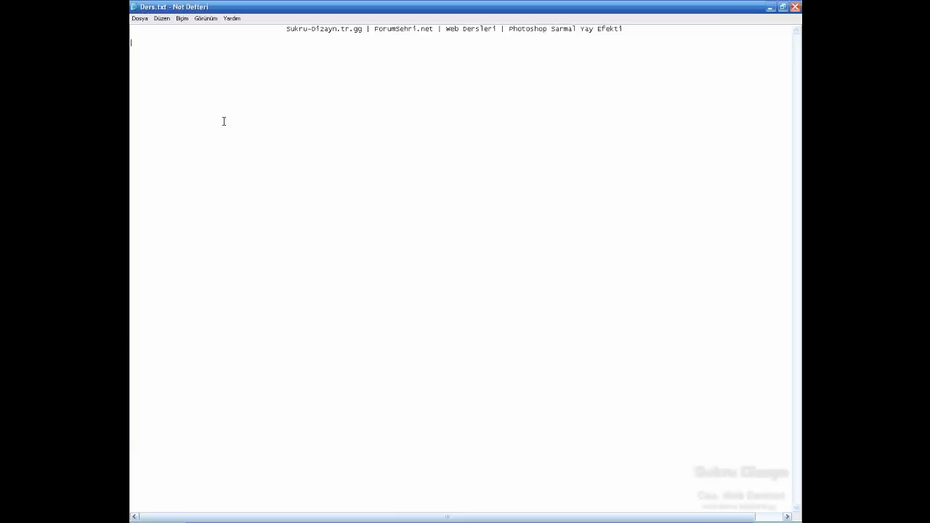
text(Selam Ar)
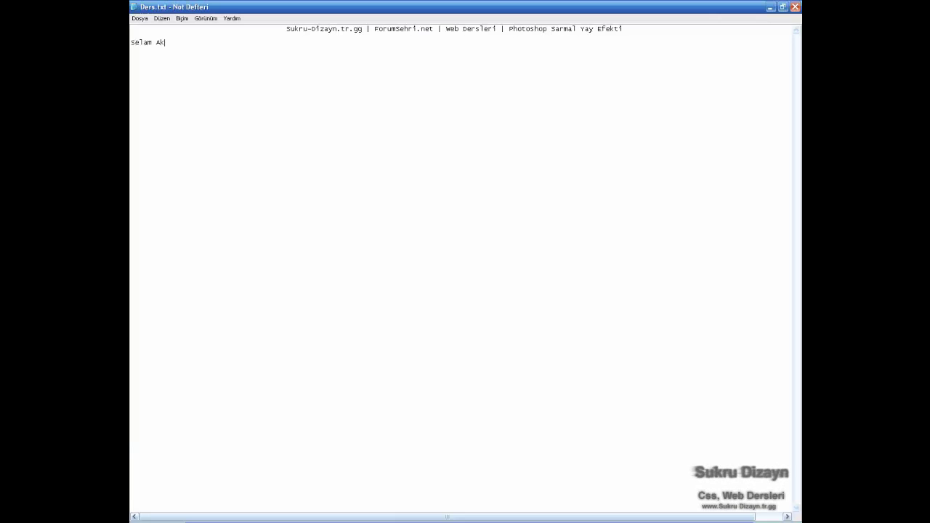
text(kadaşlar )
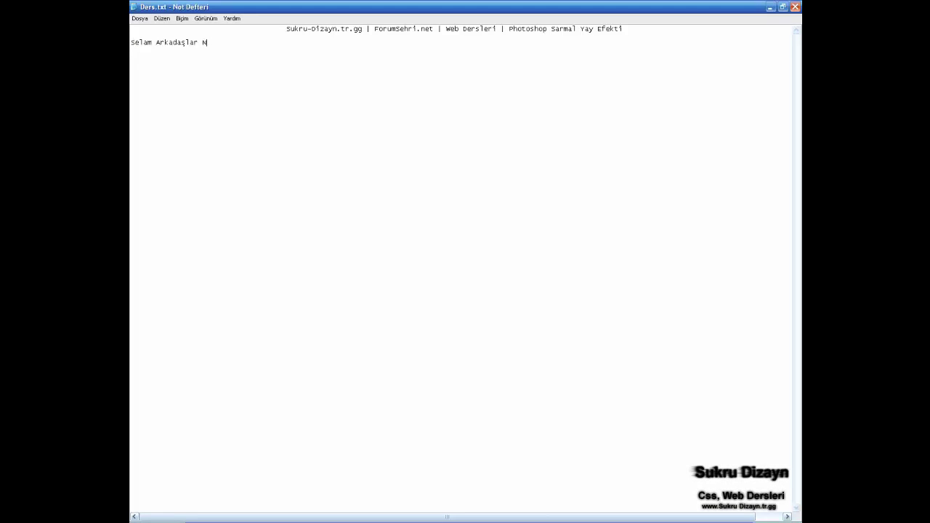
text(Netliği Bul)
text(ana Kadar A)
text(nam Ağl)
text(adı. Tam)
text(am)
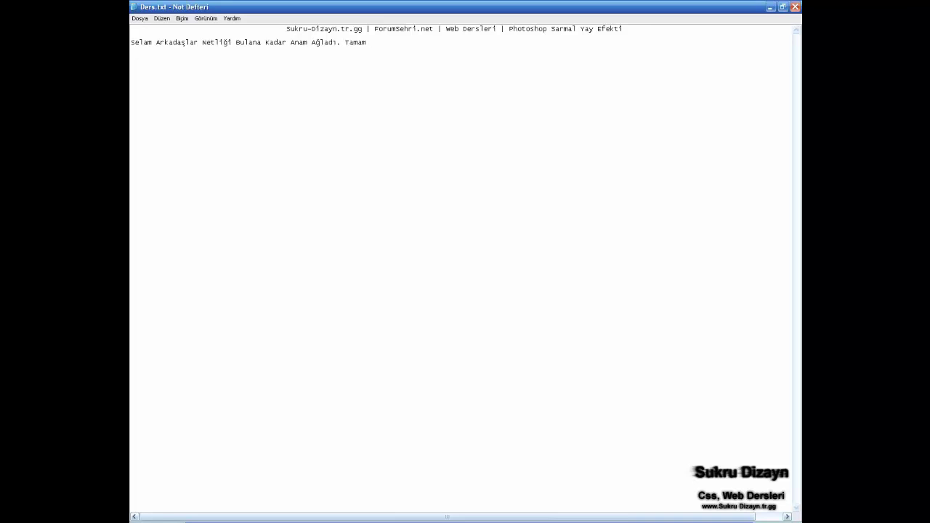
text(ma Sa)
text(mal Yay)
text(siy)
key(BackSpace)
text(arşınızd)
text(ayım.)
key(alt+Tab)
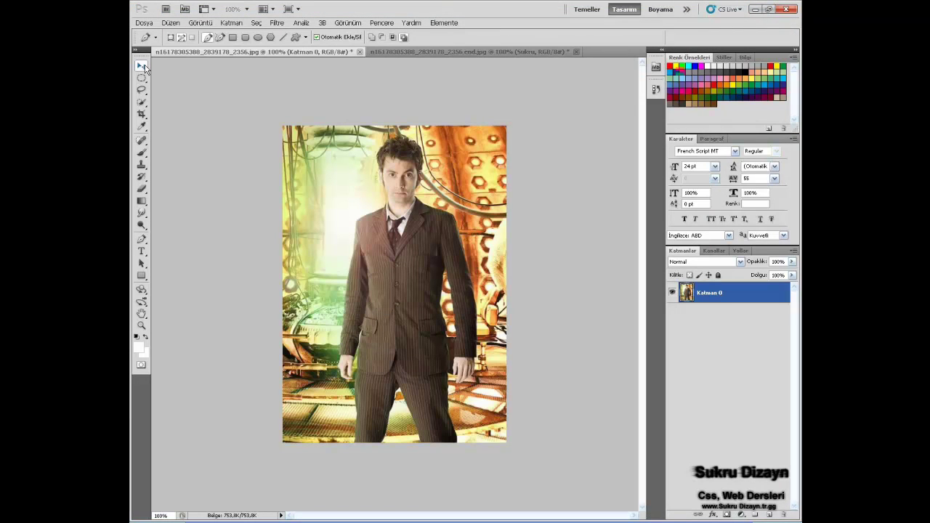
Step: With the Move tool active, preview the finished end.jpg spiral example
click(143, 66)
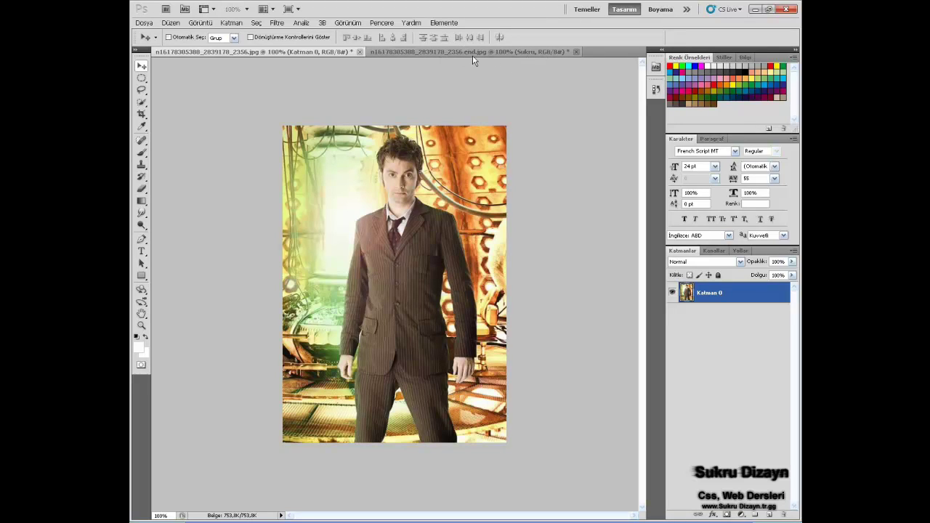
click(529, 53)
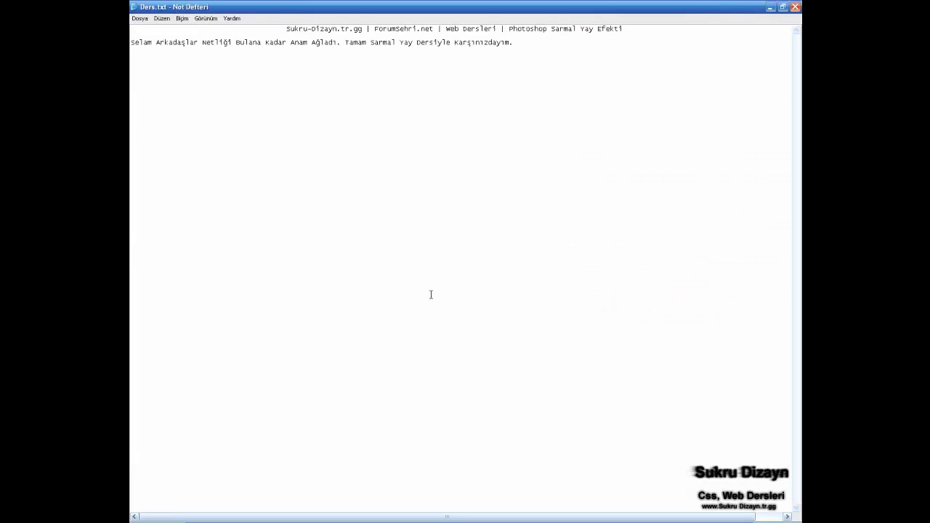
Step: Note the before/after versions and drawing the shape on a new layer with the Pen Tool
text( İlk H)
text(ali ve )
text(Son Hal)
text(i... Şimdi )
text(Yeni L)
text(ayer Oluşturu)
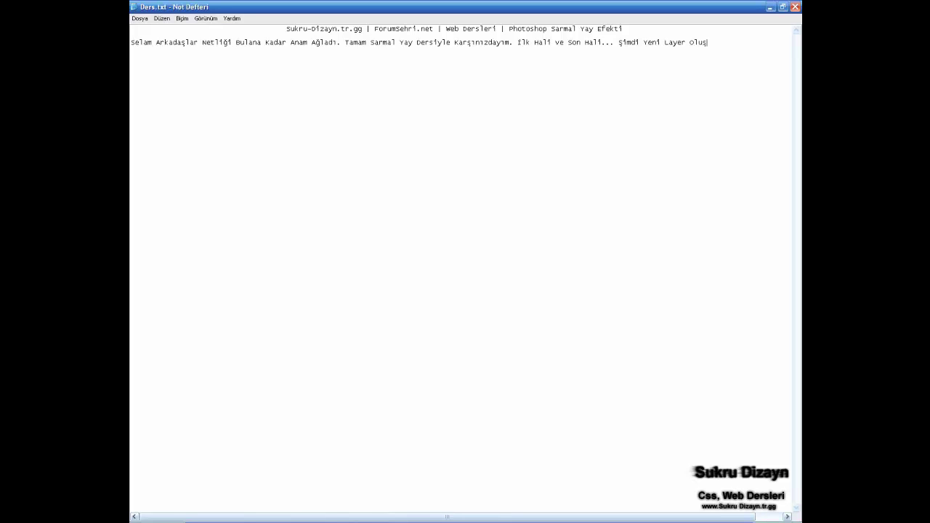
text(p Pen Tool)
text( Ara)
text(cını Alıp)
text( Şek)
text(li Çizelim.)
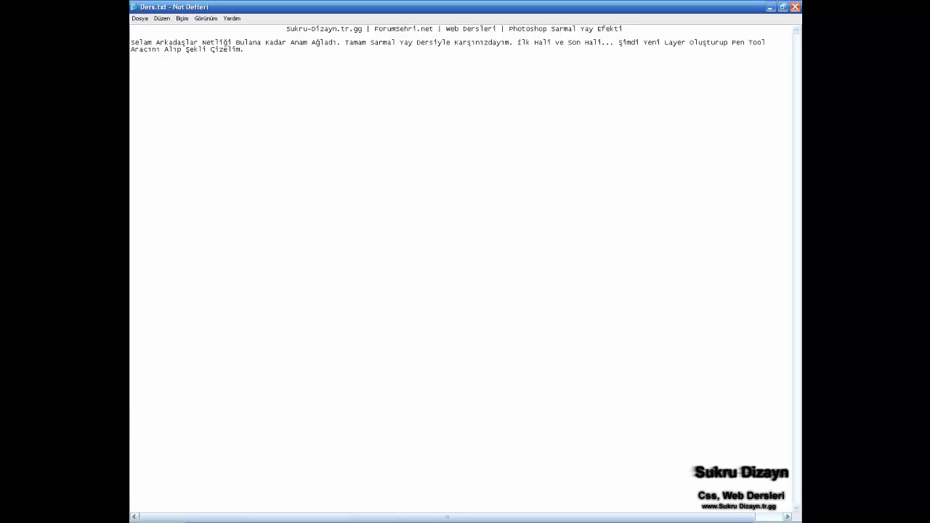
key(alt+Tab)
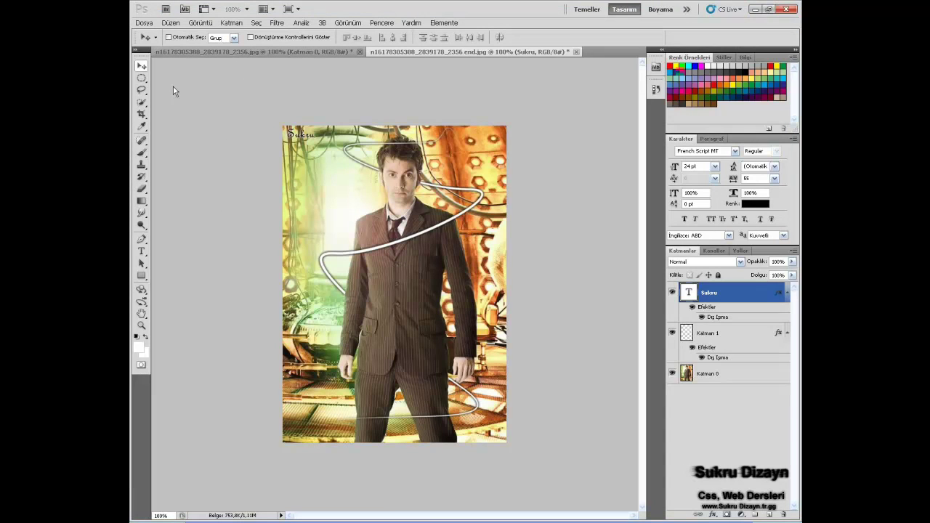
Step: On the original photo, add new layer Katman 1 and start a Pen path across the legs and hips
key(ctrl+Tab)
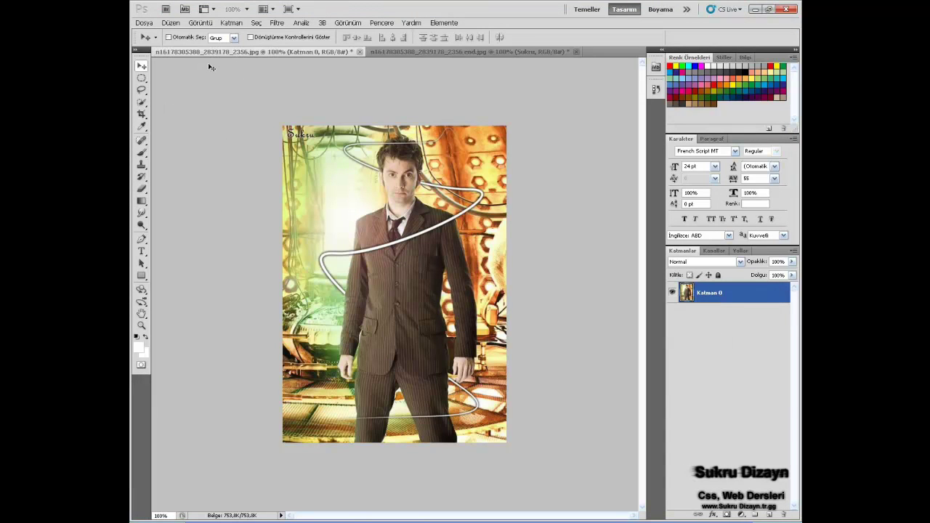
key(p)
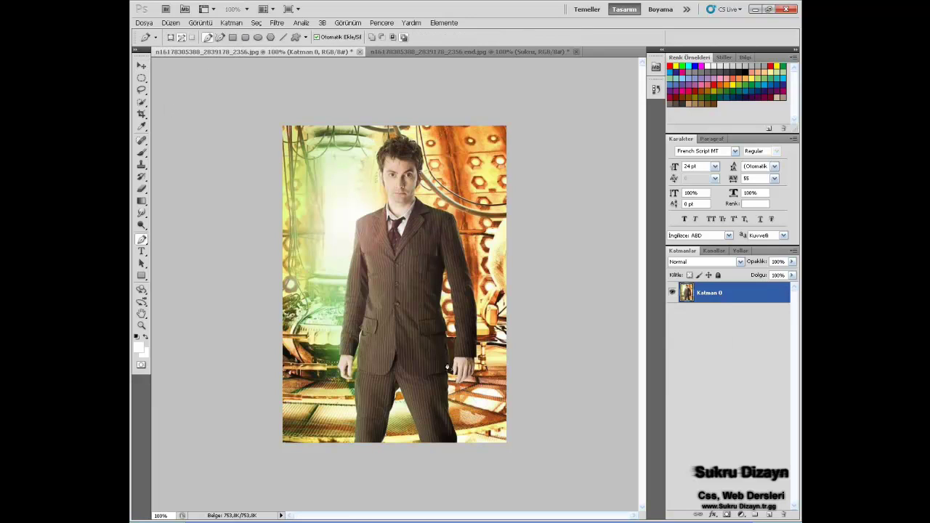
click(768, 515)
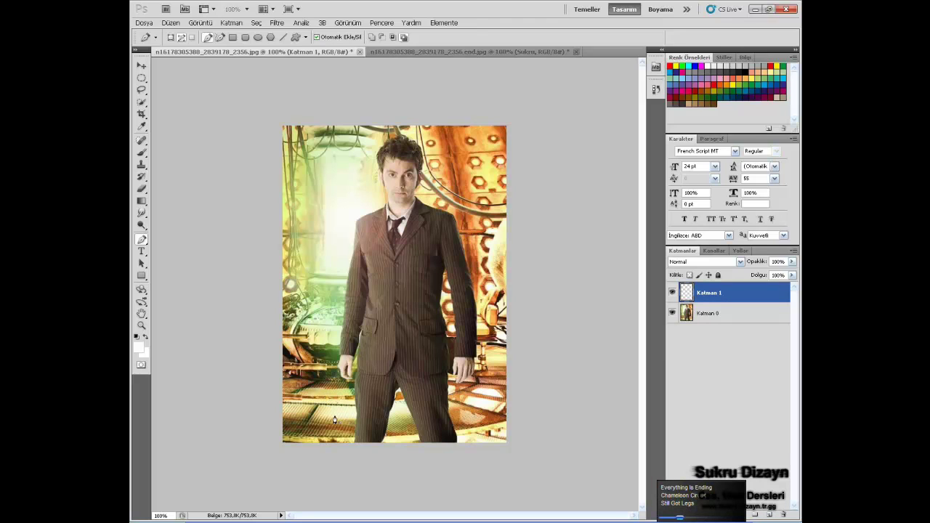
drag(459, 425, 445, 397)
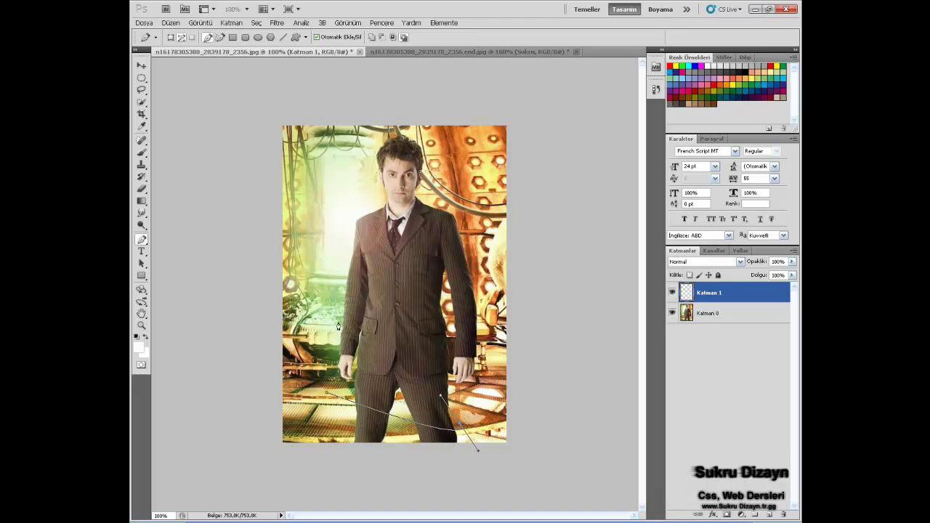
drag(333, 325, 363, 321)
Step: Wind the spiral path up around the chest, shoulder and collar, then over the head
drag(480, 333, 436, 300)
drag(337, 259, 365, 253)
drag(467, 230, 429, 217)
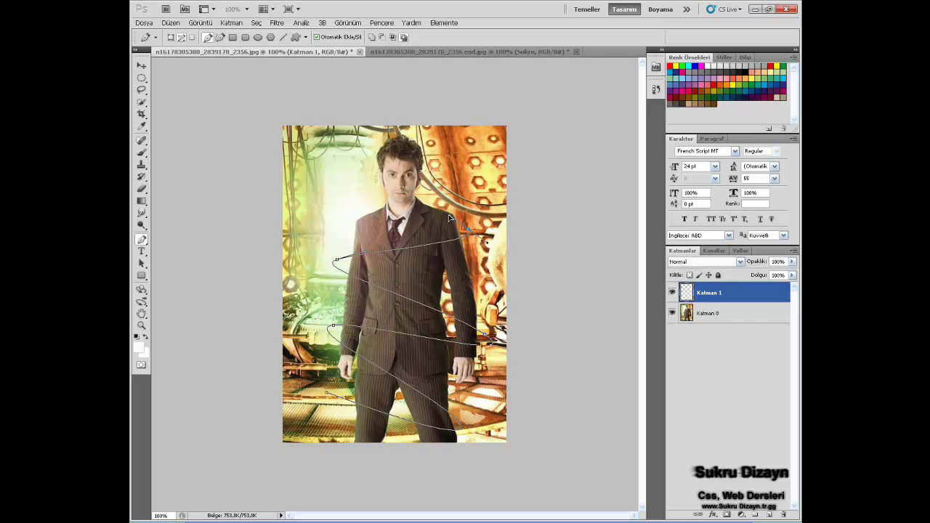
drag(357, 186, 376, 146)
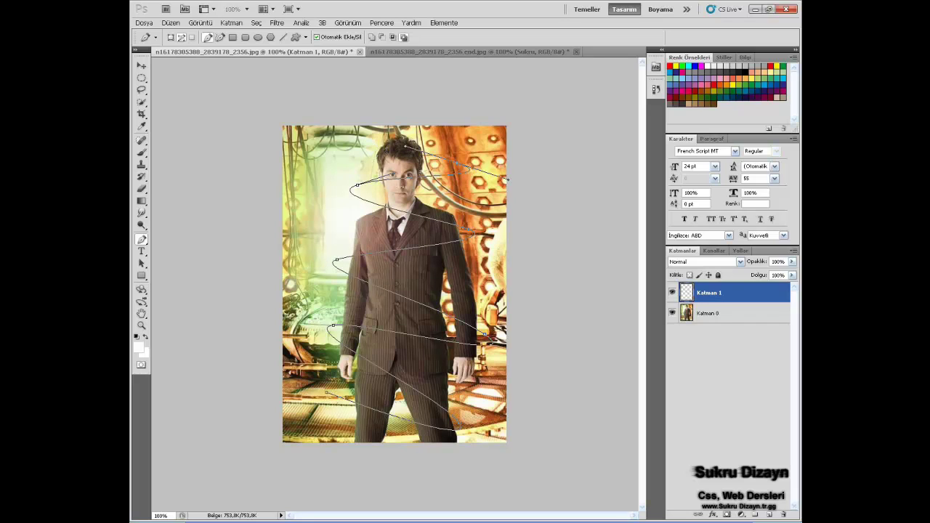
drag(343, 152, 330, 196)
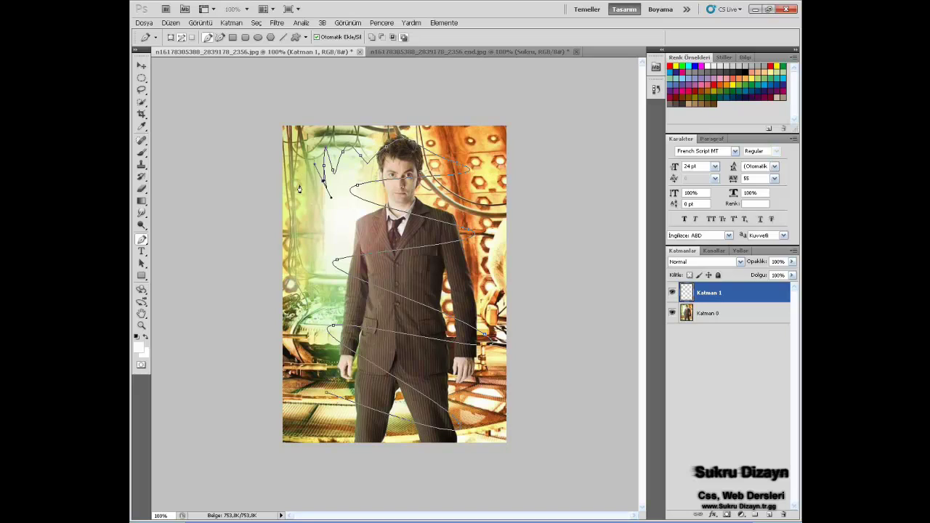
Step: Add a small zigzag path beside the head
click(303, 164)
click(306, 191)
drag(305, 210, 323, 207)
click(386, 519)
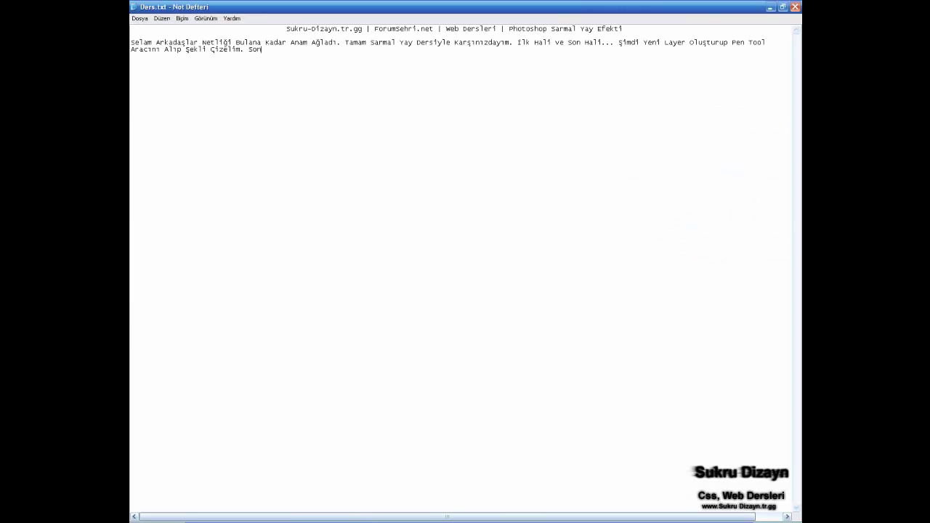
Step: Note that the small zigzag lines help visibility and add 'Şimdi İki Kere Yola Kontur Verelim.'
text(da Boş )
text(Boş Küçük)
text( Çiz)
text(giler Çizdim. )
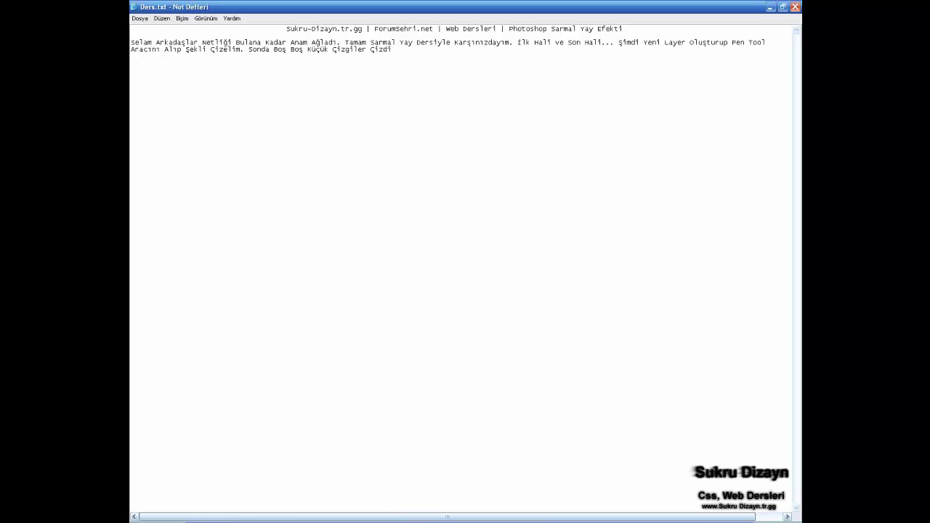
text(O Çizgi)
text(ler D)
text(a)
text(ha İ)
text(yi Olmasını)
key(BackSpace)
key(BackSpace)
key(BackSpace)
text(örünmesini)
text( Sağl)
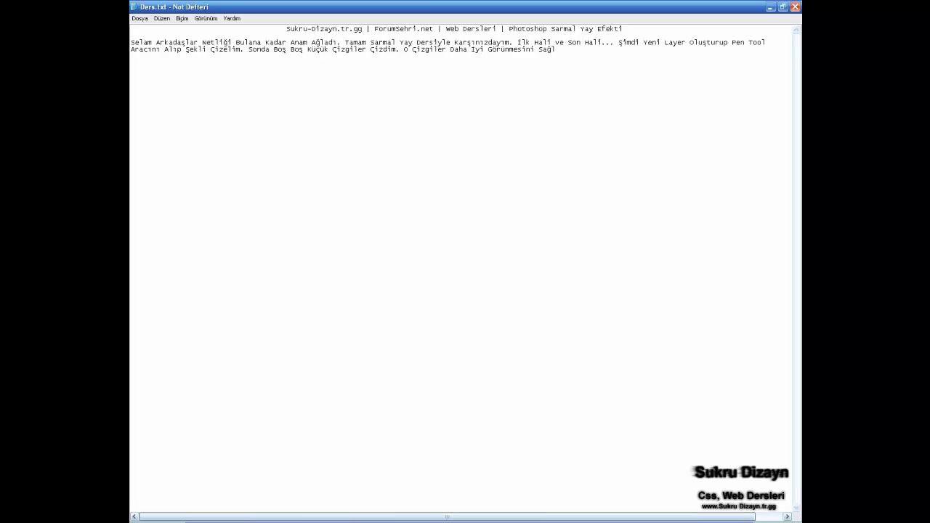
text(ıyaca)
text(k. Ş)
text(imdi İki Kere Y)
text(ola K)
text(ontor Ve)
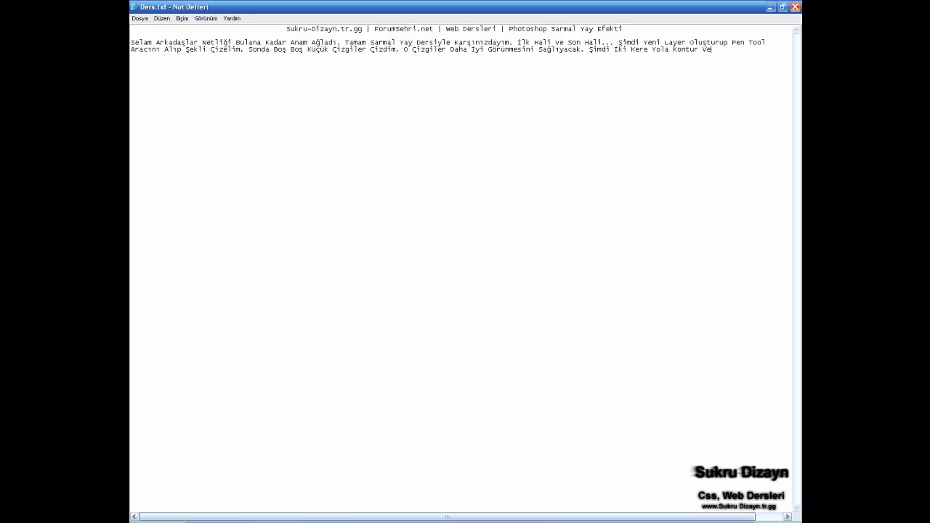
text(relim.)
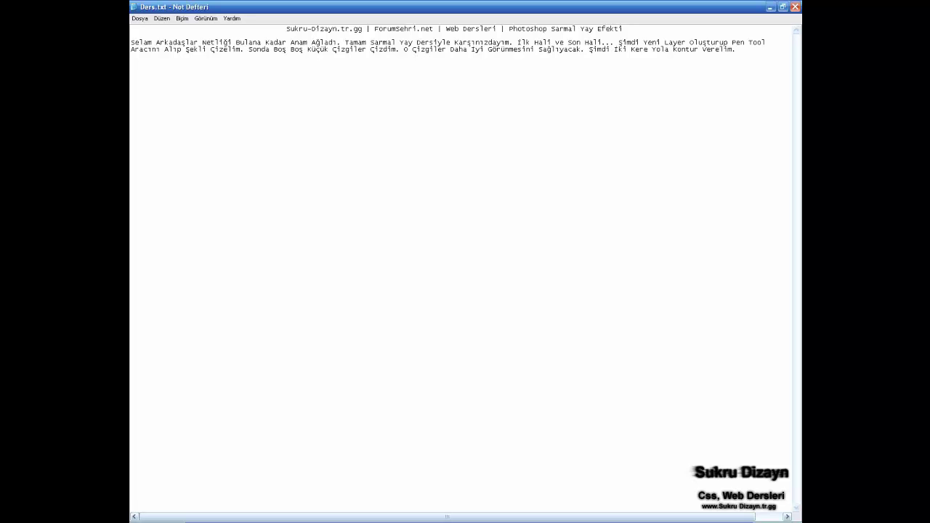
key(super)
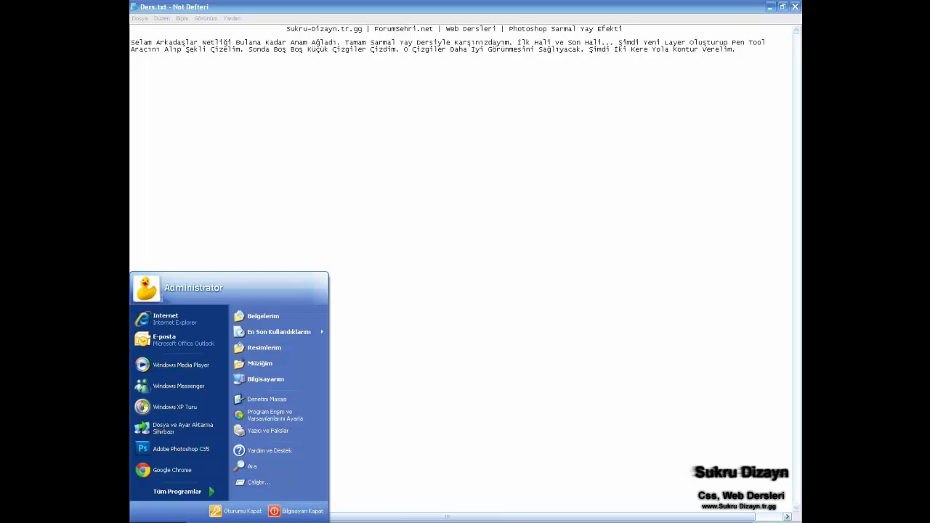
key(Escape)
click(230, 515)
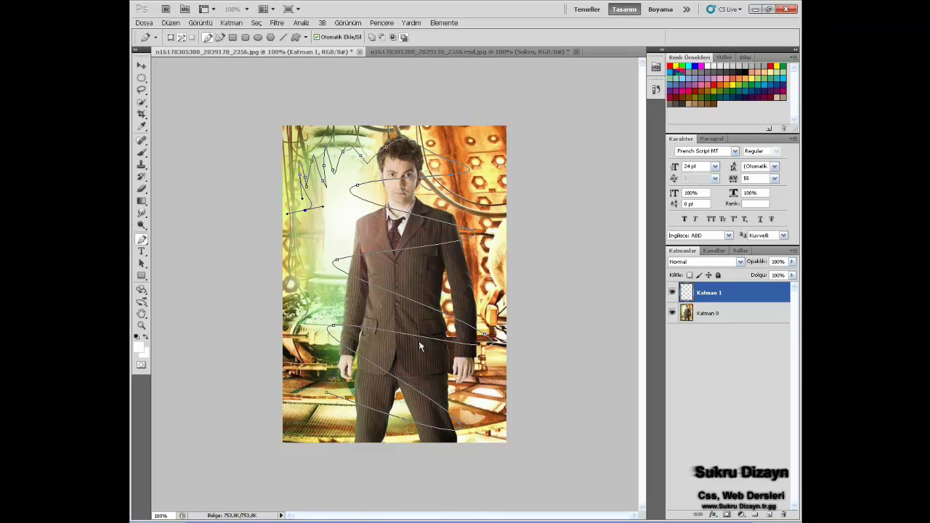
right_click(399, 304)
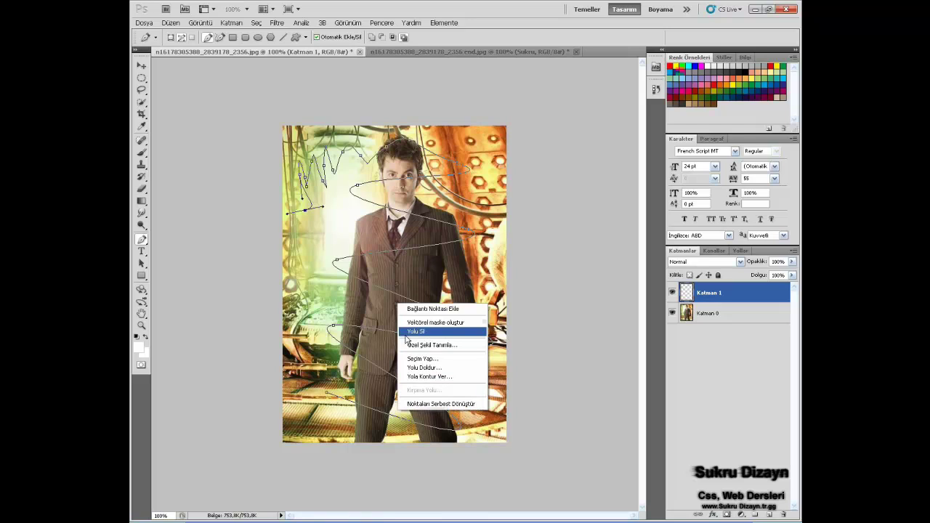
click(429, 377)
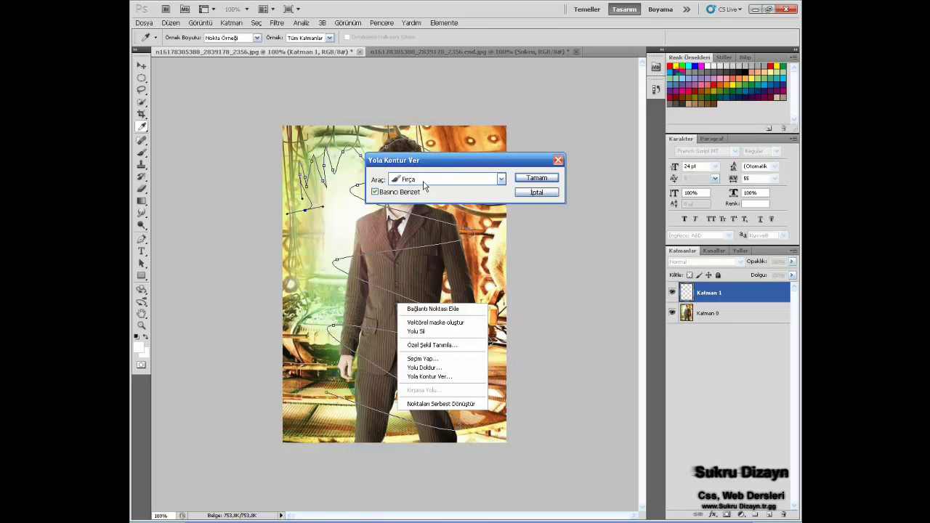
click(538, 194)
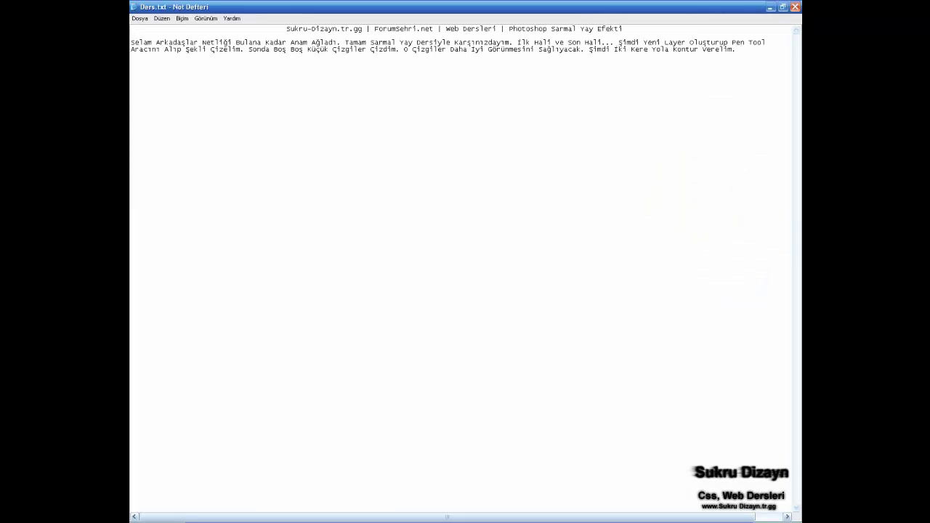
Step: Type 'Önce Fırçayı Ayarlayalım.' at the end of the Notepad lesson notes
text(Önce Fırça)
text(yı Ayar)
text(layalı)
text(m.)
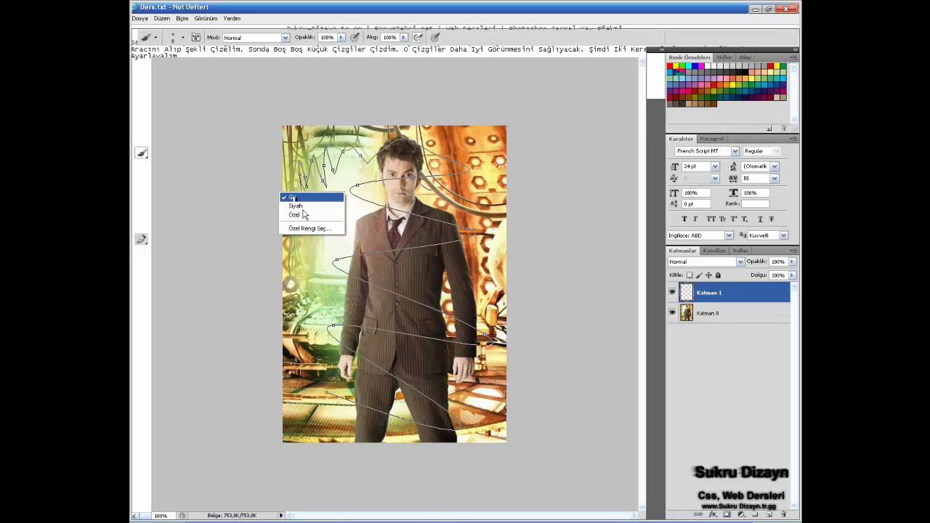
Step: Choose the 45 px soft round brush tip and shrink it to 8 px with 0% hardness
right_click(308, 277)
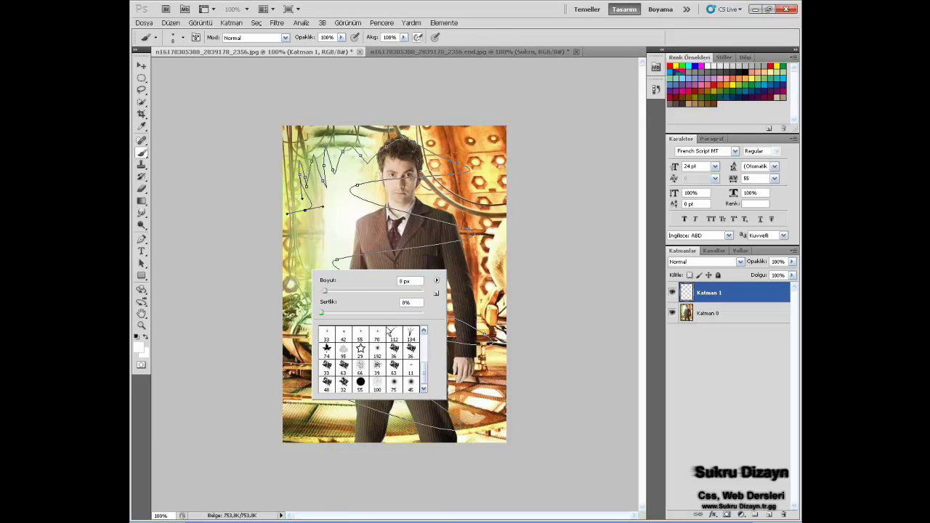
click(409, 385)
drag(336, 283, 166, 252)
click(142, 240)
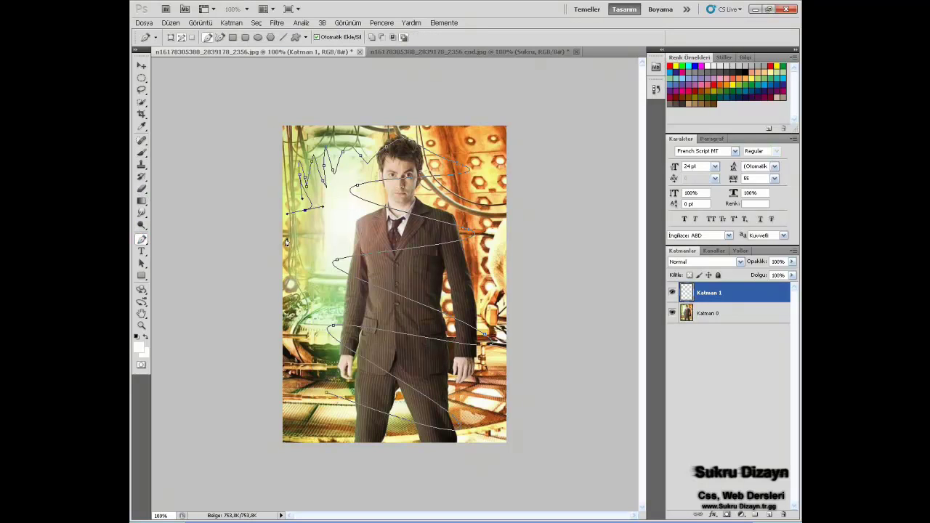
Step: Stroke the spiral path twice with Yola Kontur Ver using Fırça
right_click(342, 264)
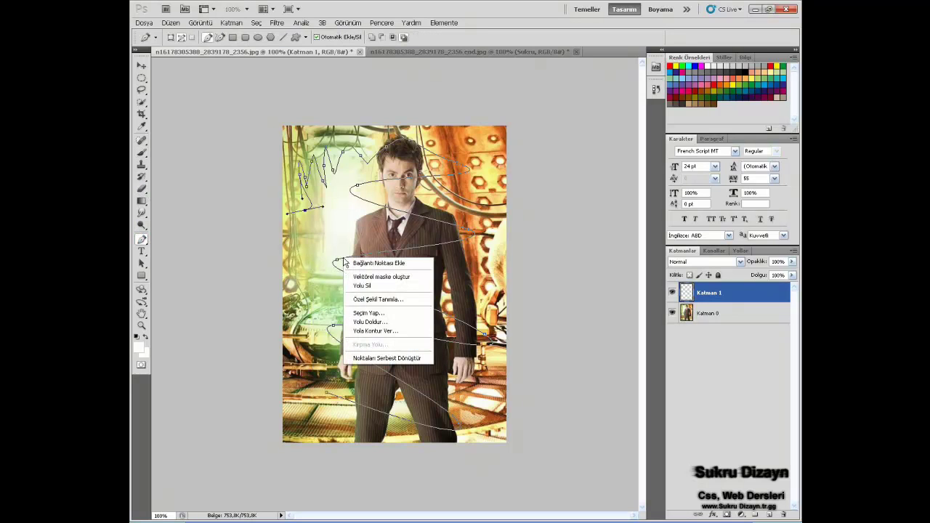
click(361, 333)
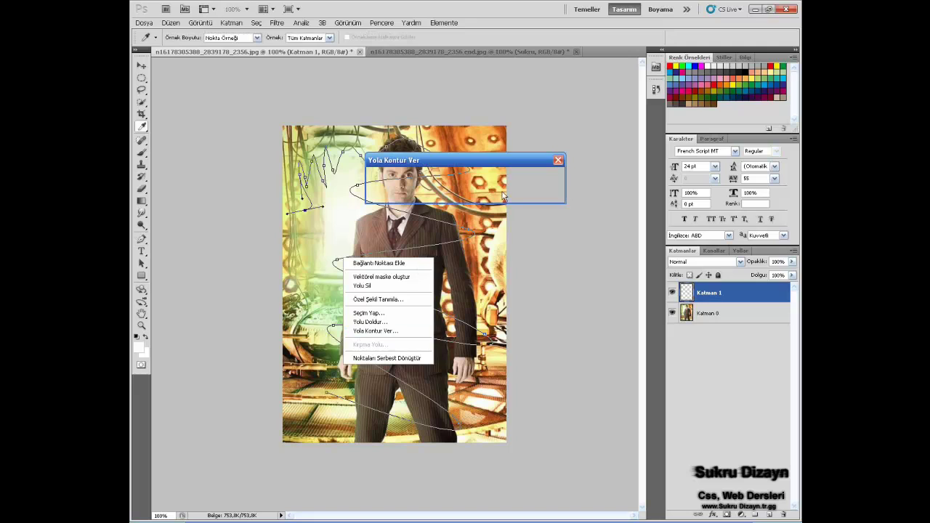
click(524, 178)
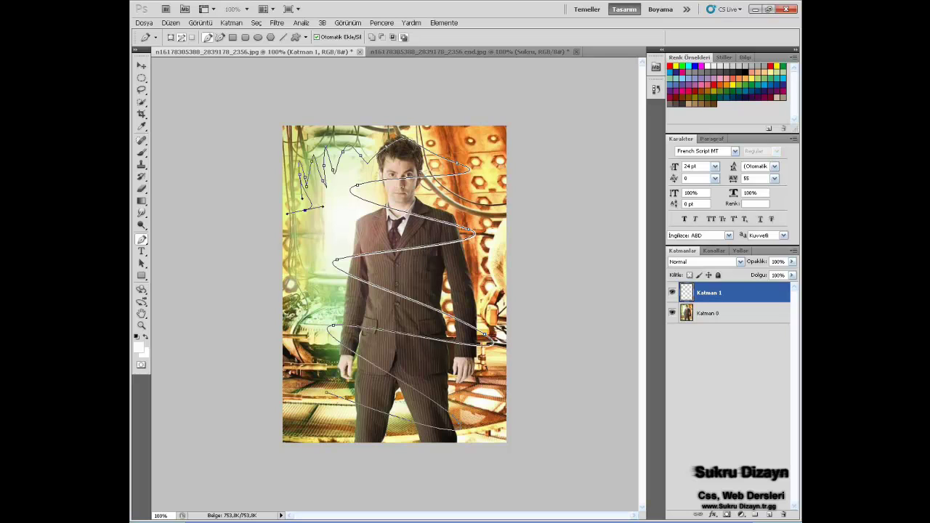
right_click(428, 249)
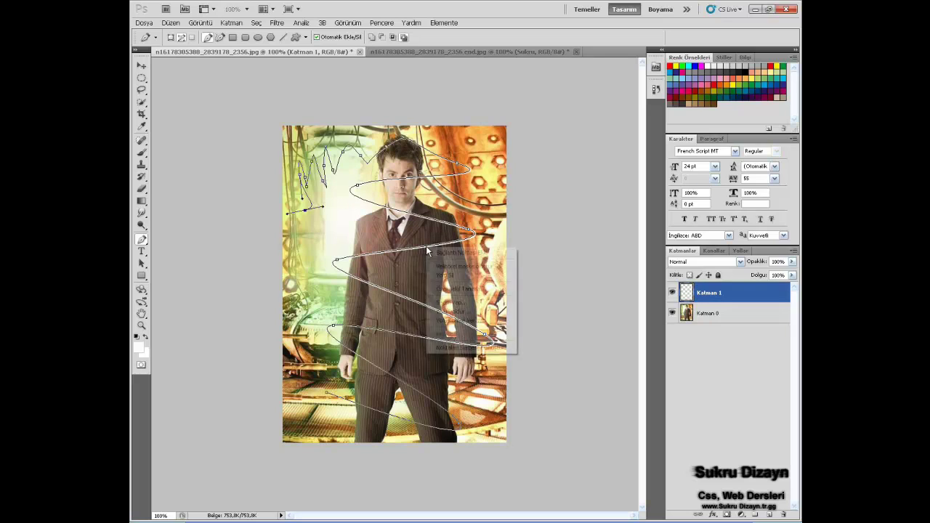
click(455, 320)
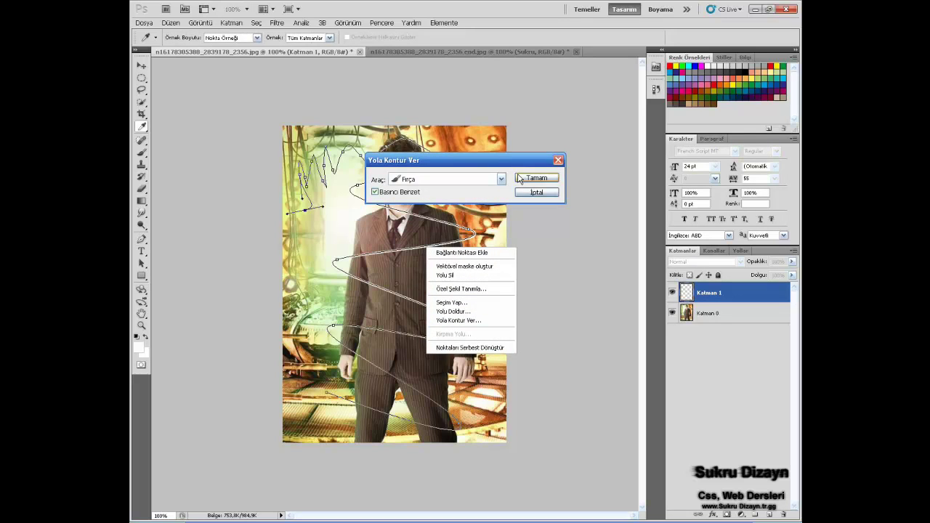
click(535, 178)
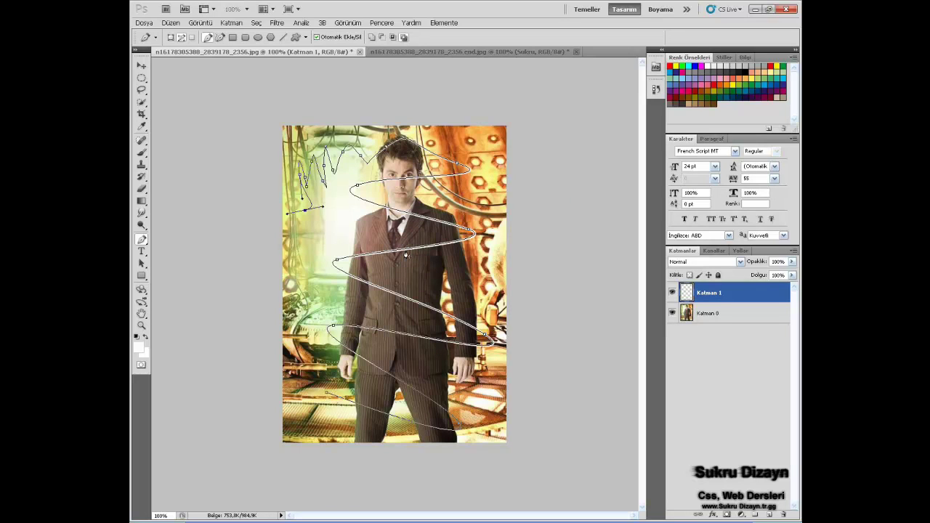
click(304, 519)
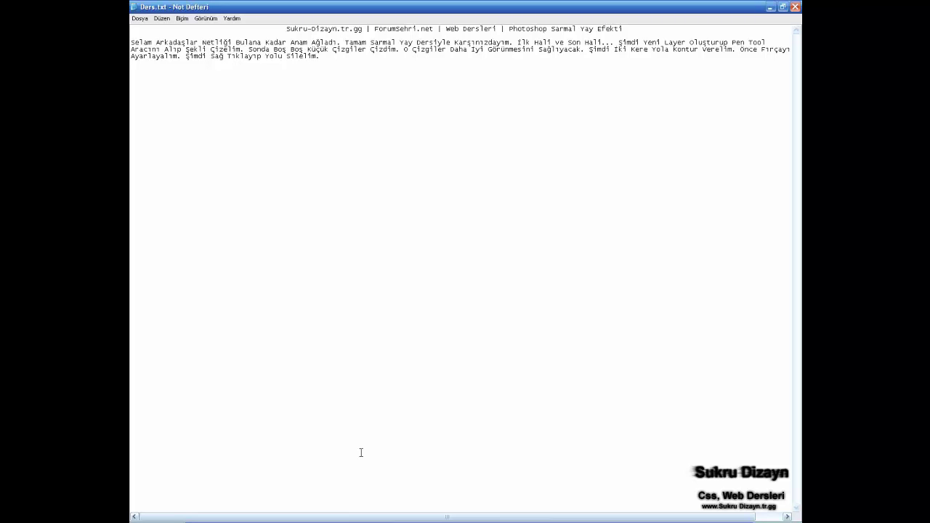
click(348, 518)
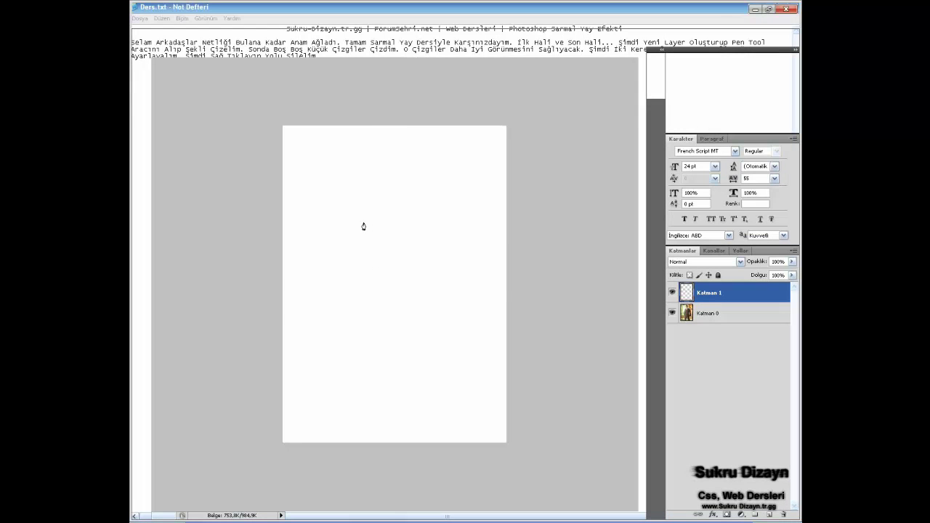
Step: Remove the spiral path with Yolu Sil, keeping the white strokes
right_click(363, 226)
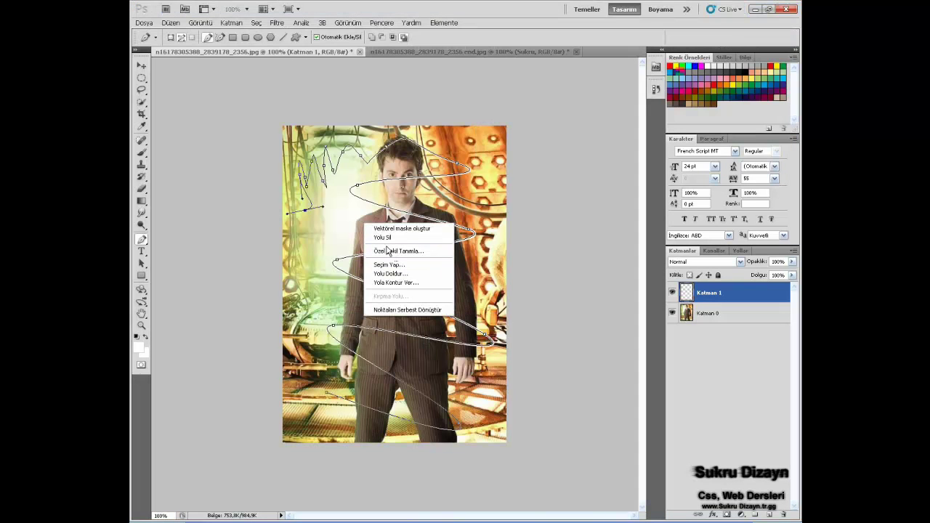
click(379, 237)
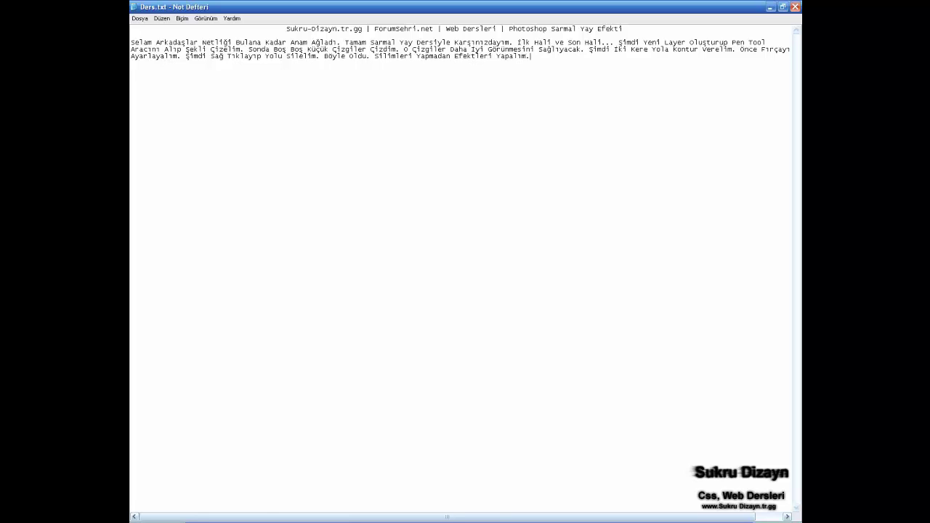
Step: Bring the Photoshop document back to the front after updating the notes
click(187, 517)
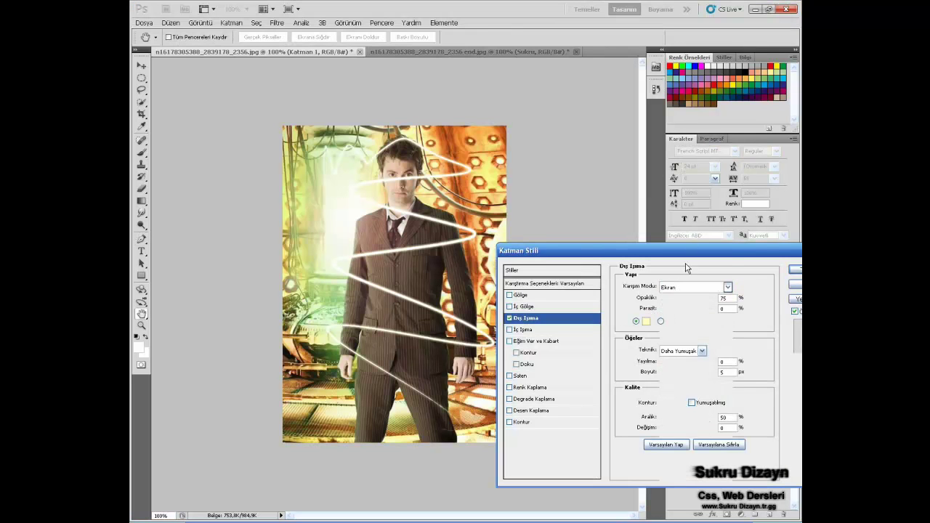
Step: Set the outer glow blend mode to Normal and try a pale yellow glow colour
click(690, 287)
click(683, 16)
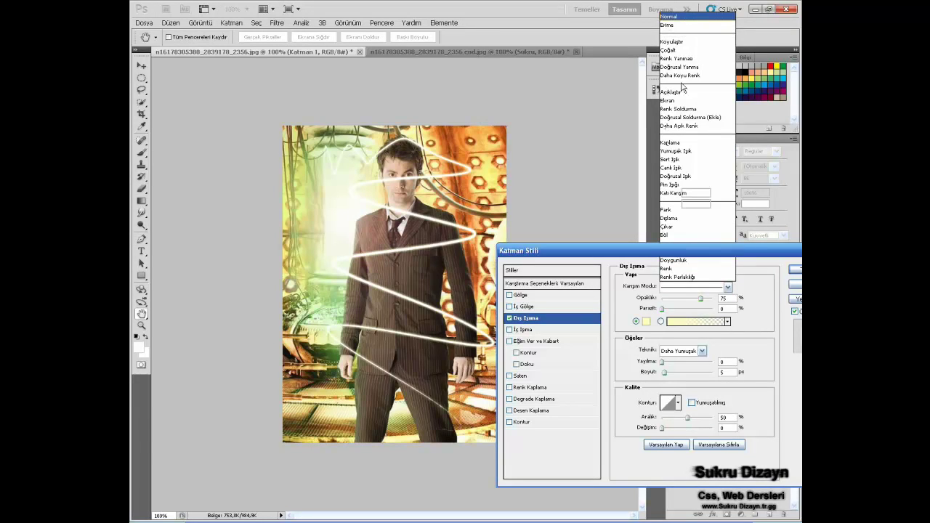
key(Tab)
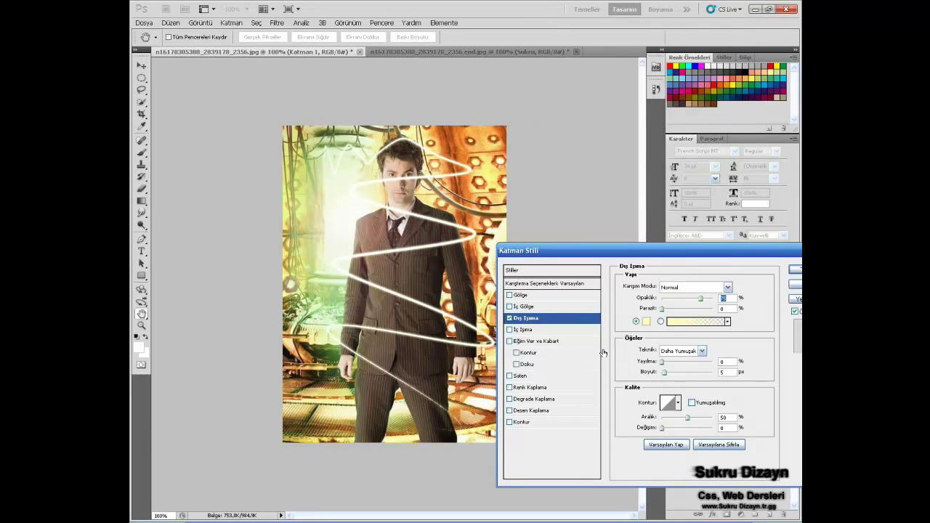
click(646, 321)
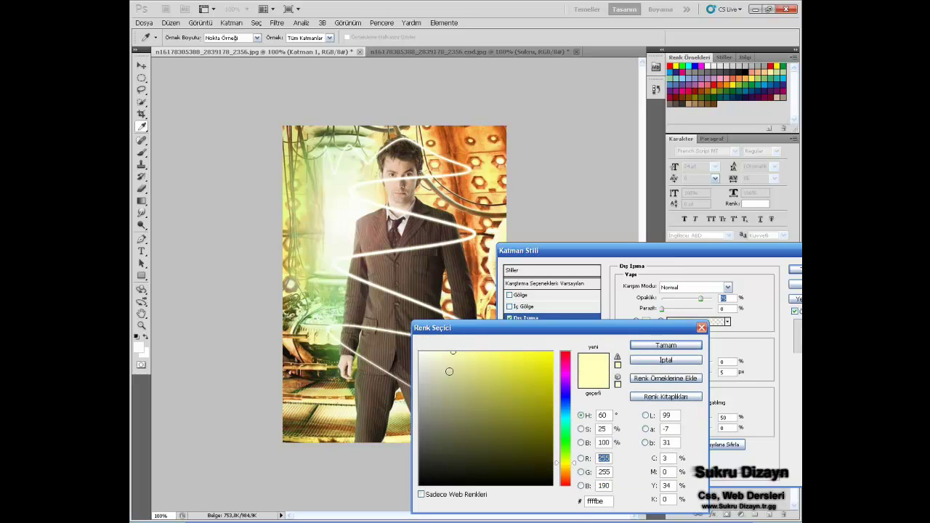
click(505, 383)
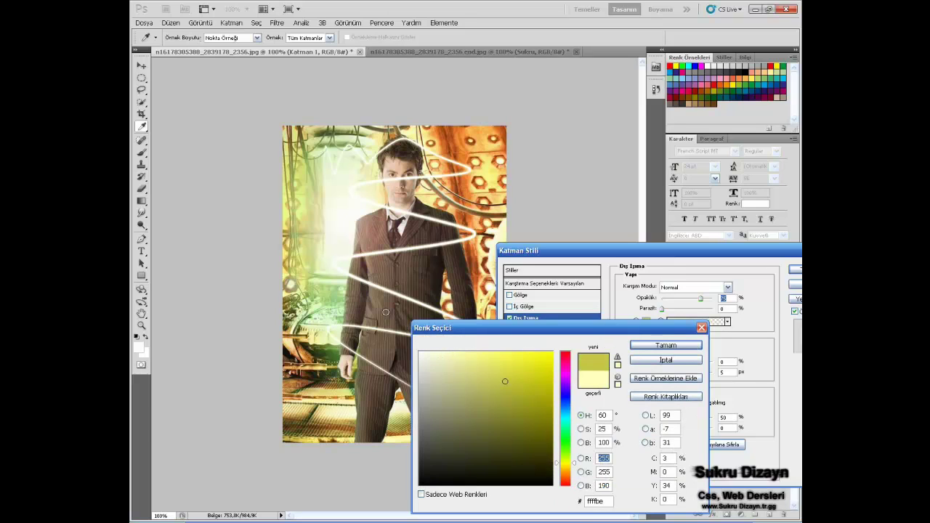
click(676, 348)
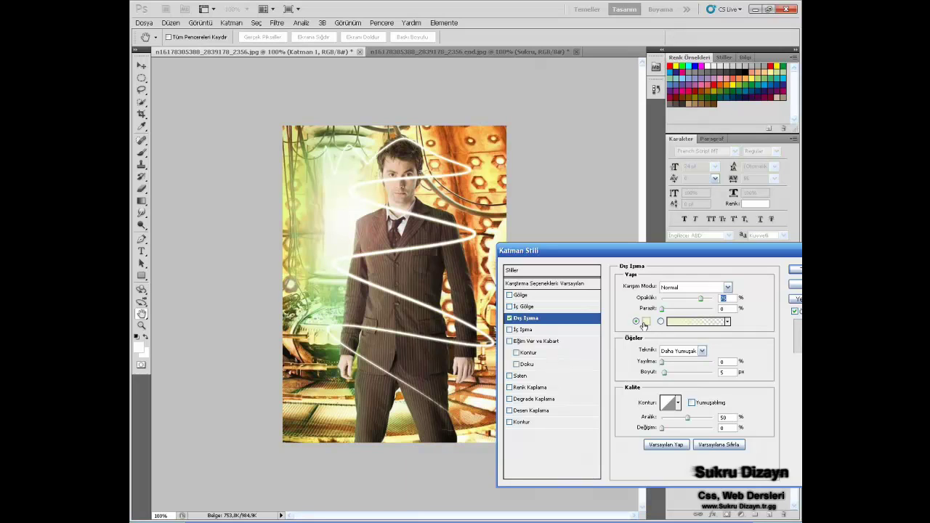
Step: Change the outer glow colour to pure white (ffffff)
click(644, 324)
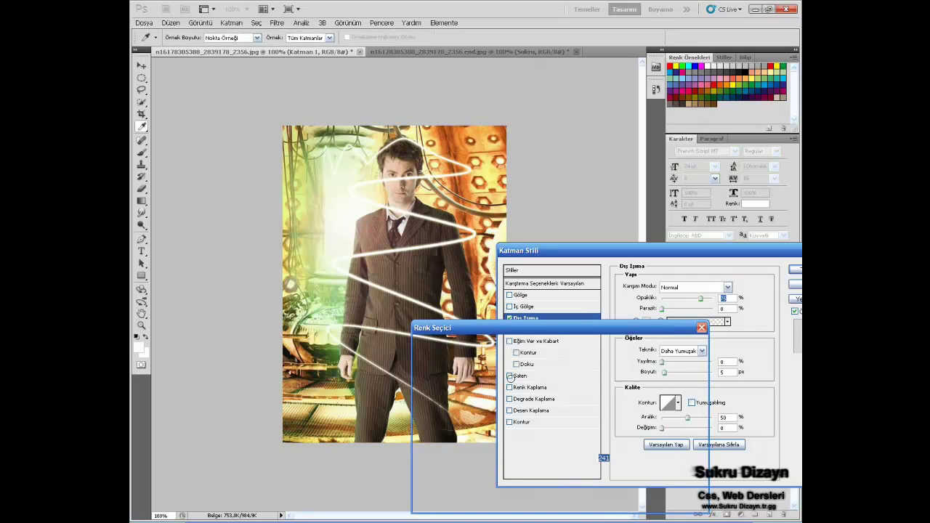
click(341, 279)
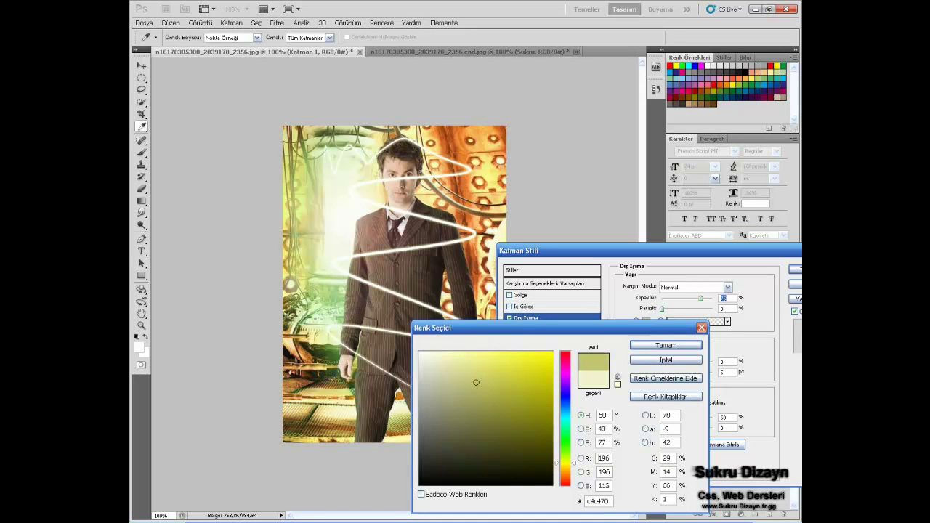
click(420, 353)
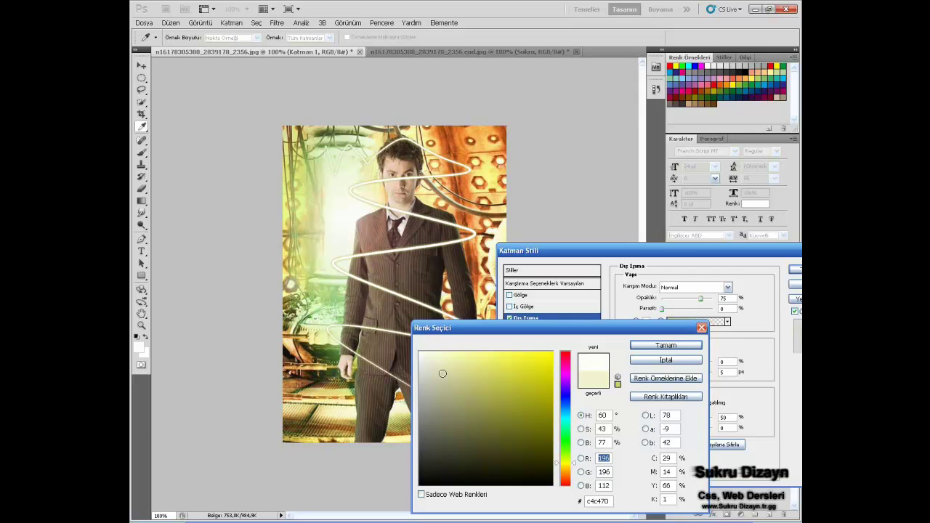
double_click(596, 501)
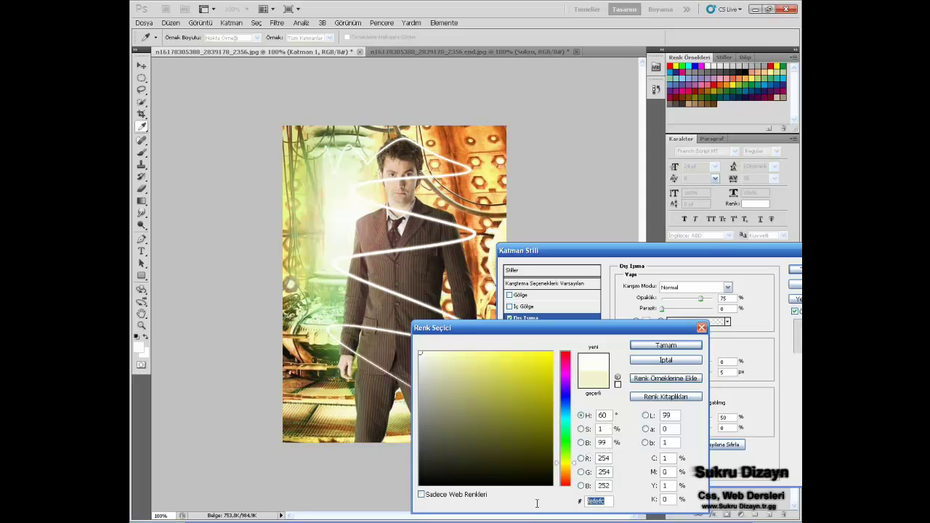
text(fff)
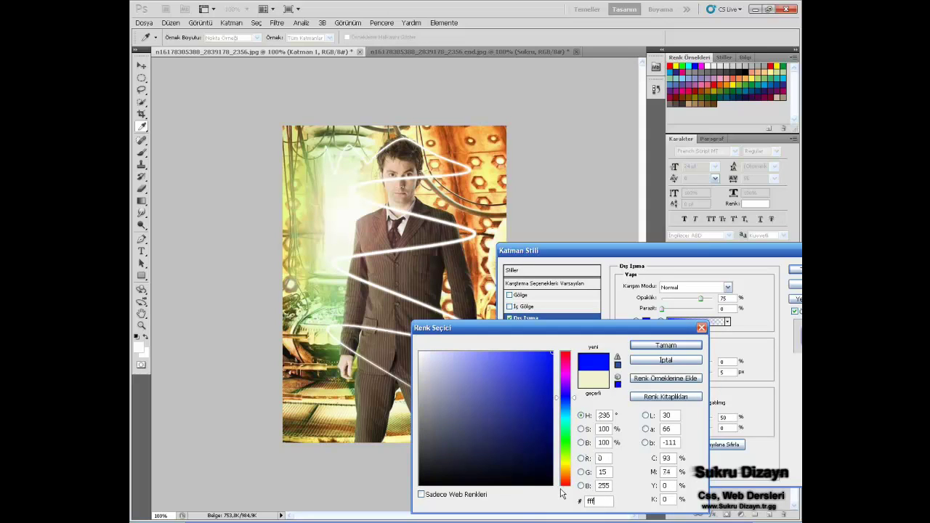
text(fff)
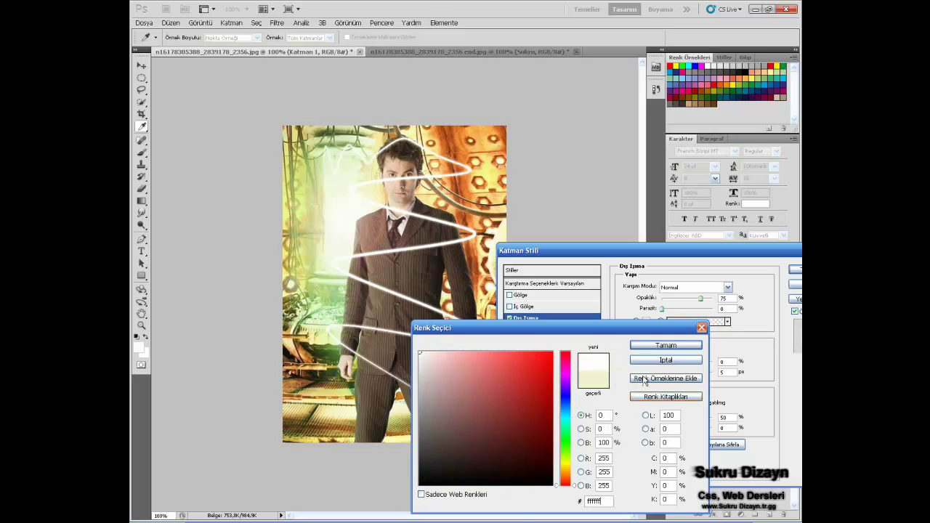
click(652, 348)
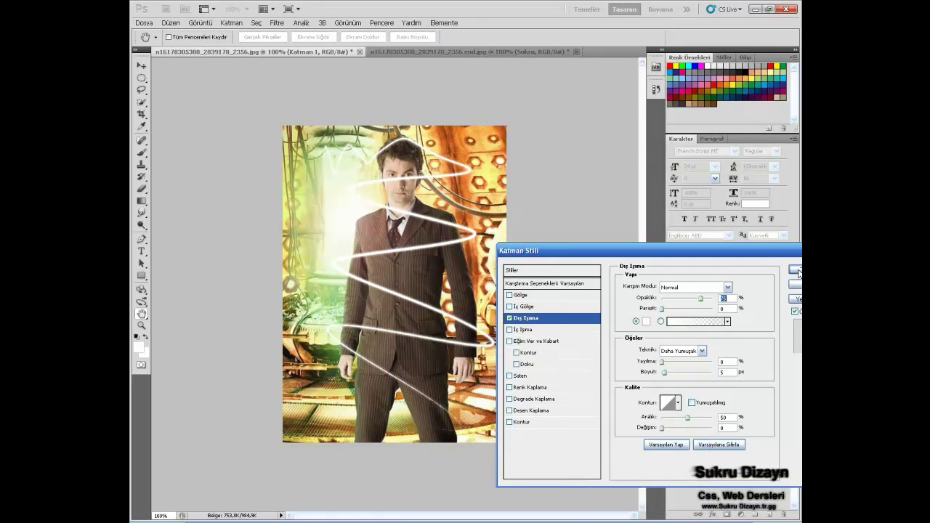
Step: Add 'Şimdi Silgi Aracı' to the Ders.txt notes and return to Photoshop
drag(757, 258, 669, 250)
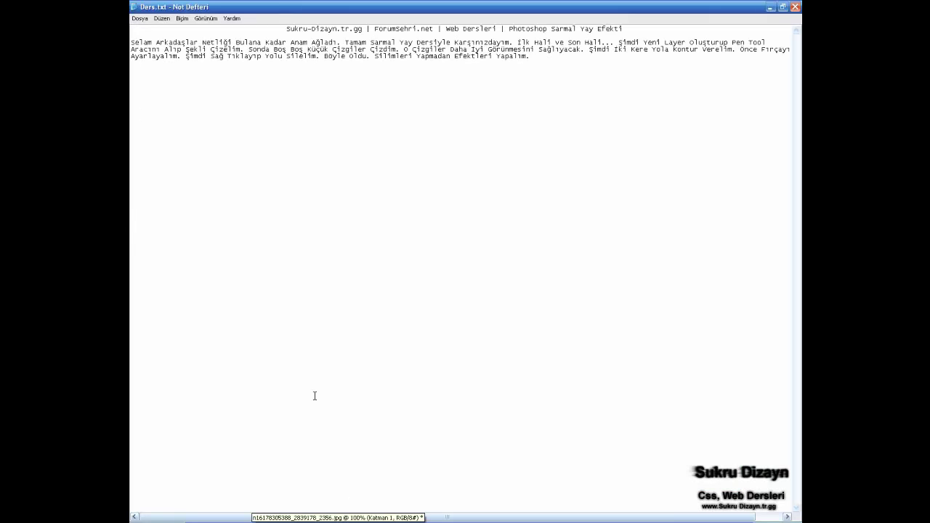
text(Şimdi )
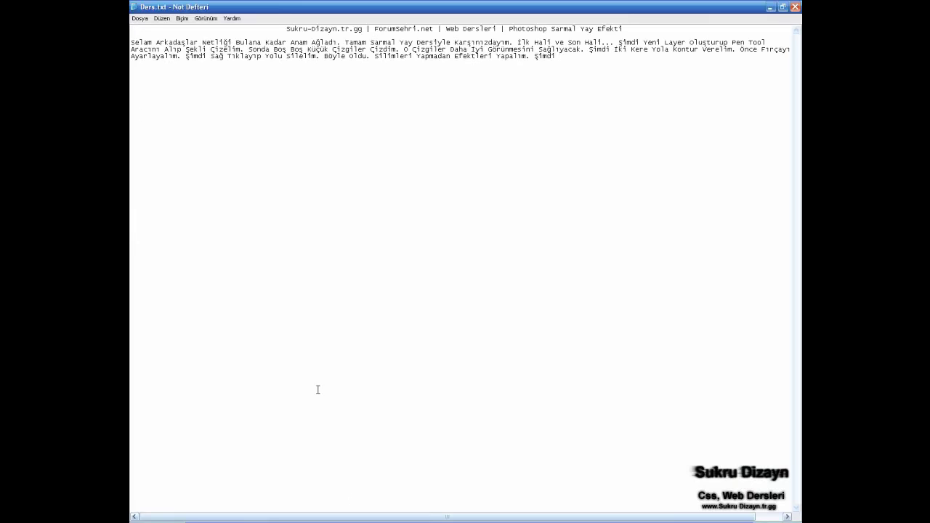
text(Silgi Ar)
text(acı)
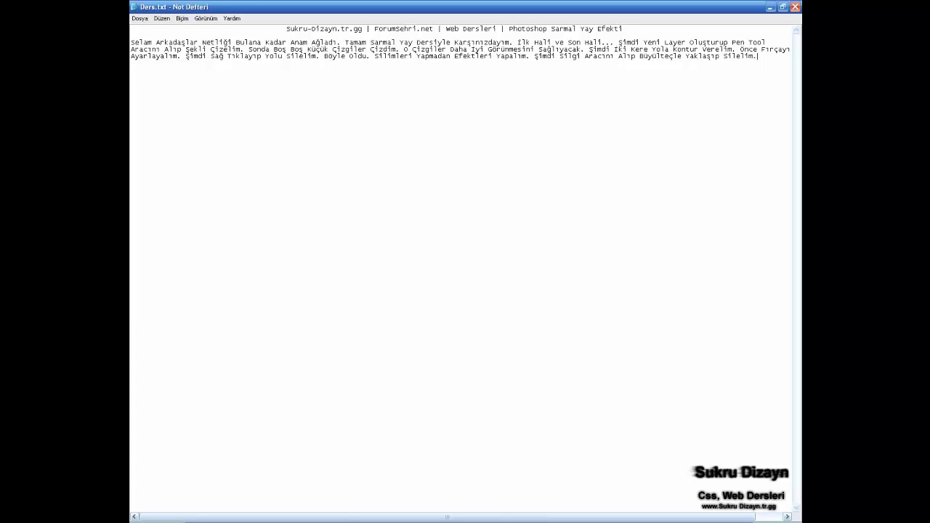
key(alt+Tab)
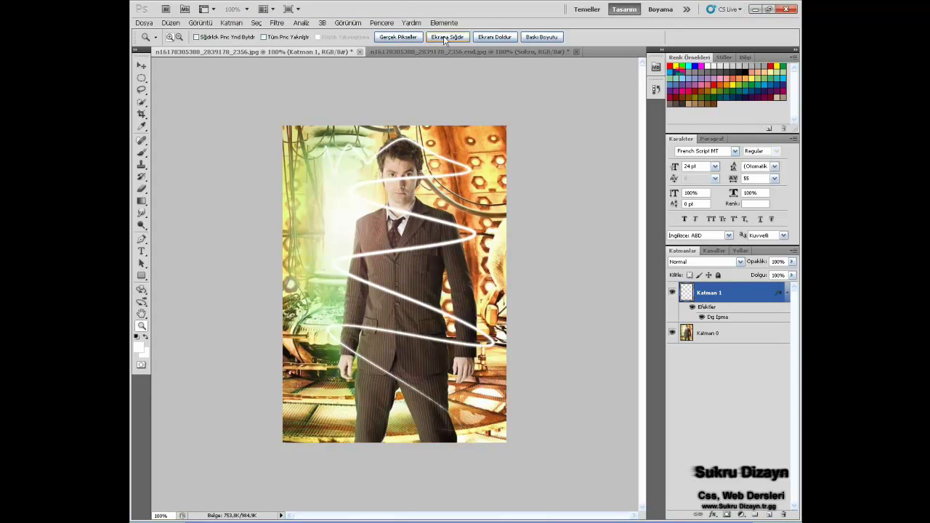
Step: Zoom the portrait view in to 200%
click(445, 37)
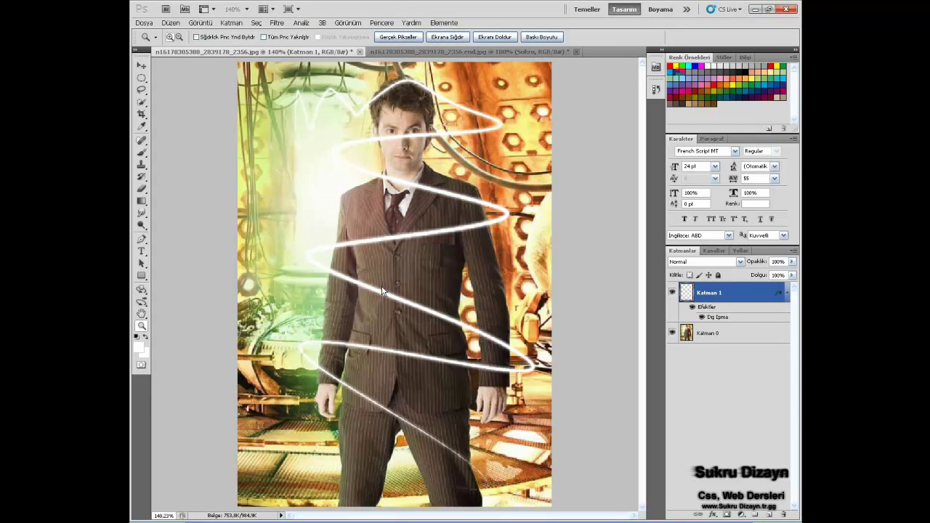
right_click(395, 368)
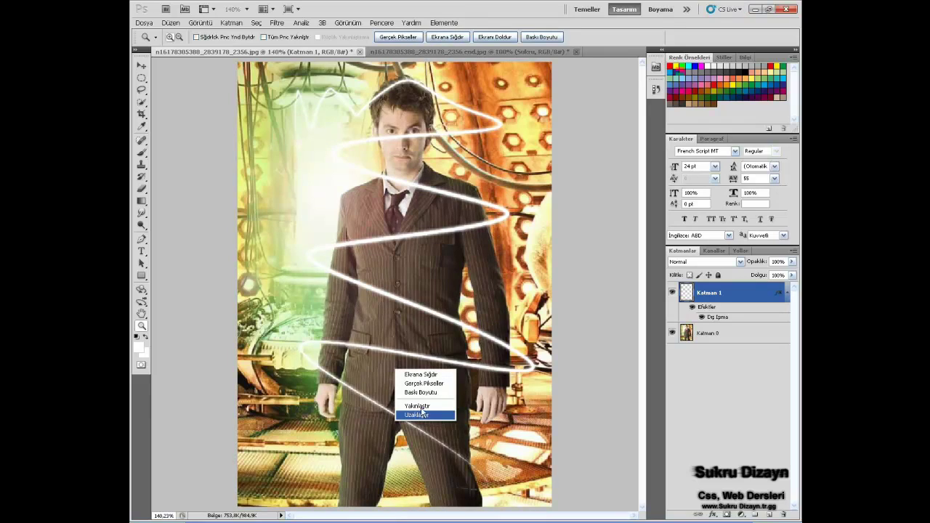
click(421, 407)
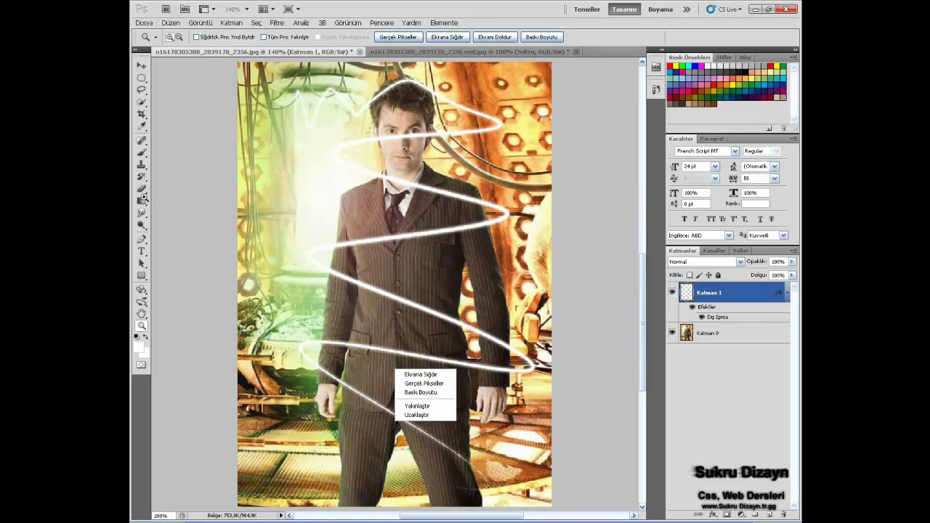
click(142, 190)
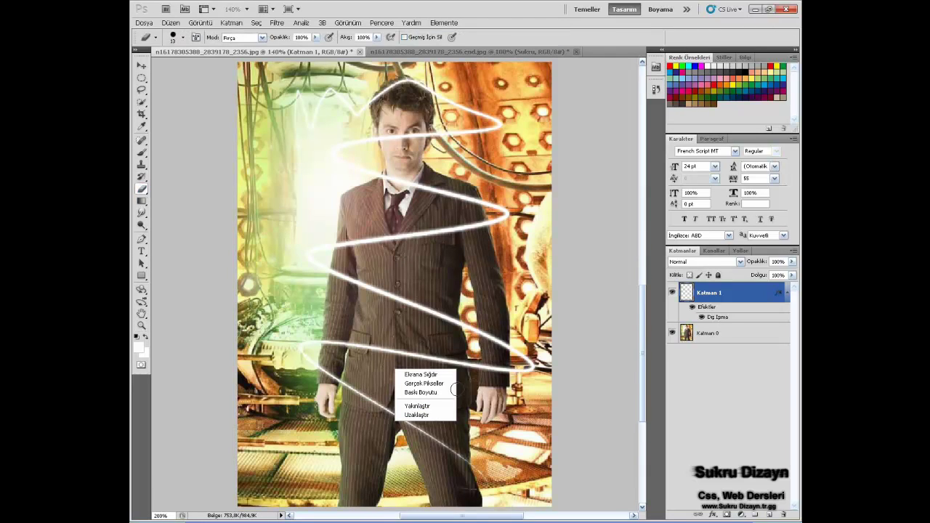
key(ctrl+plus)
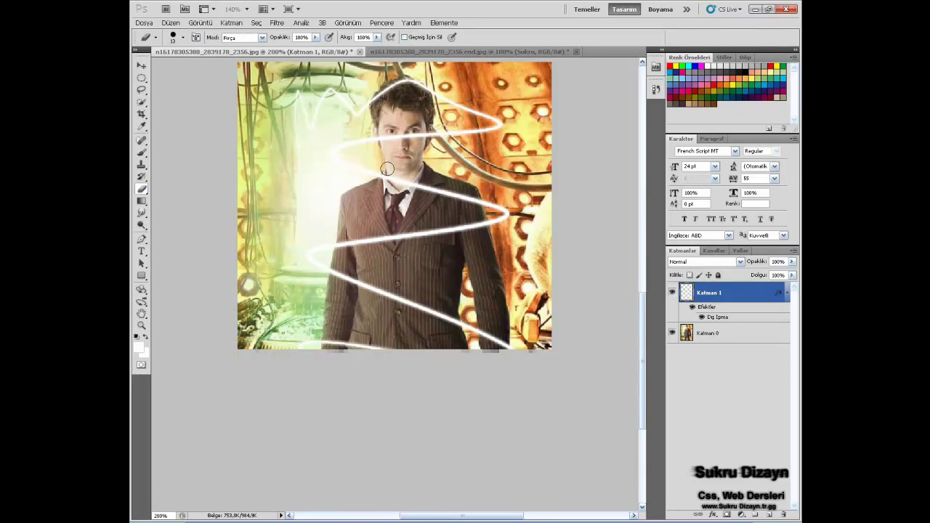
Step: Scroll up to bring the upper part of the photo into view
scroll(390, 166, up, 2)
scroll(436, 189, up, 2)
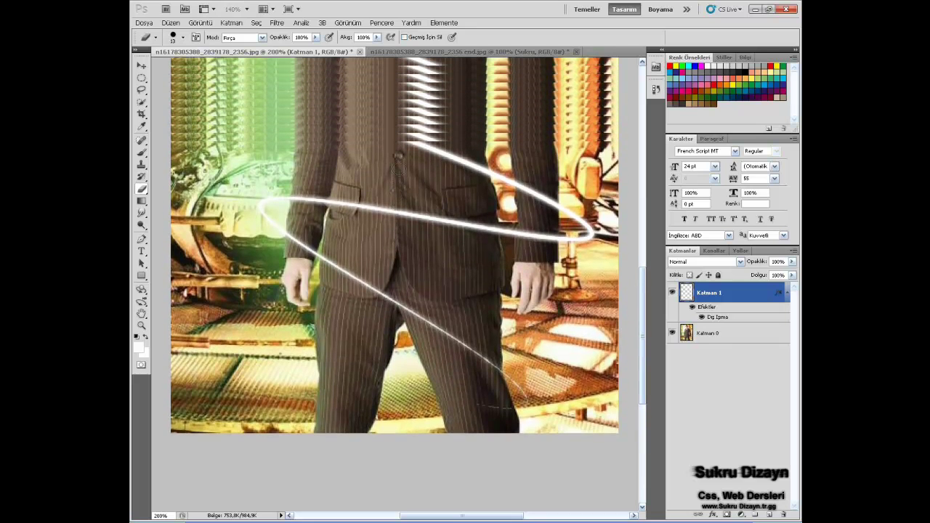
scroll(509, 218, up, 2)
scroll(613, 266, up, 2)
scroll(612, 266, up, 2)
scroll(613, 266, up, 2)
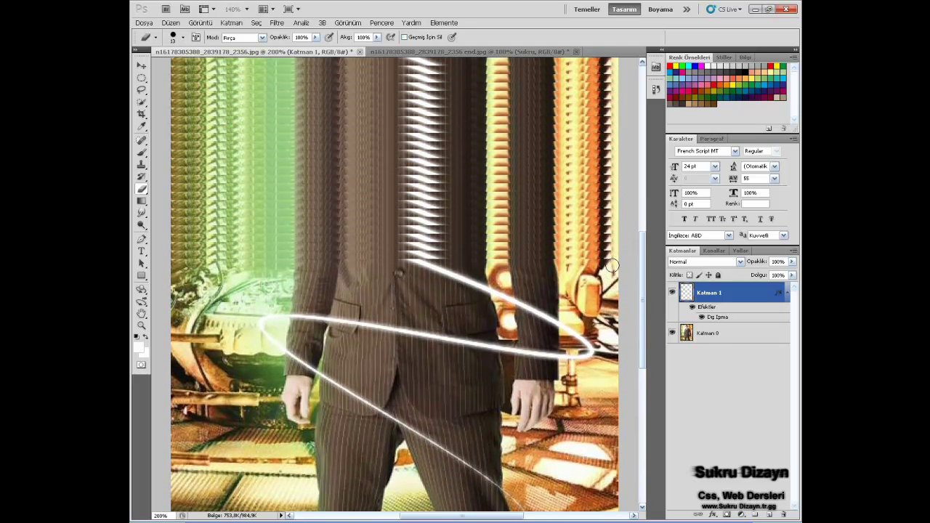
scroll(612, 266, up, 2)
scroll(612, 266, up, 2)
scroll(612, 266, up, 2)
scroll(612, 266, up, 2)
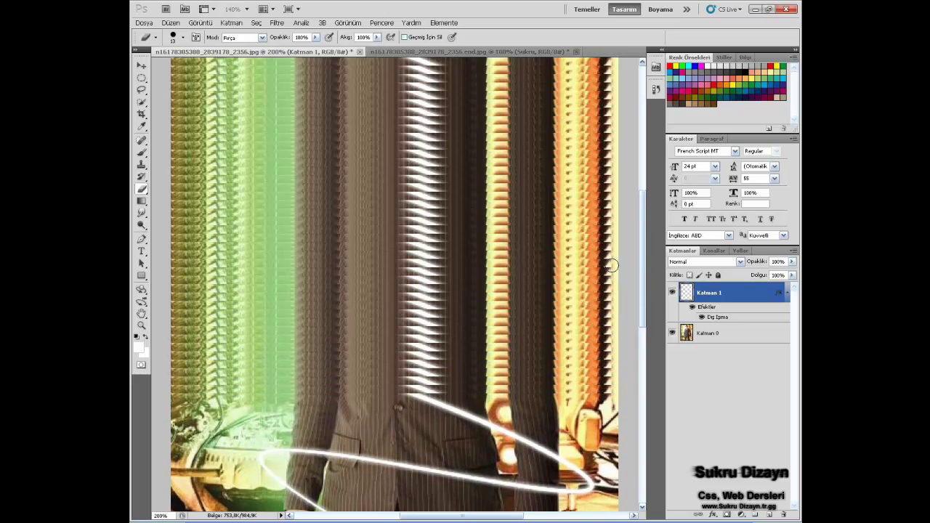
scroll(612, 265, up, 2)
scroll(612, 266, up, 2)
scroll(612, 266, up, 2)
scroll(612, 266, up, 2)
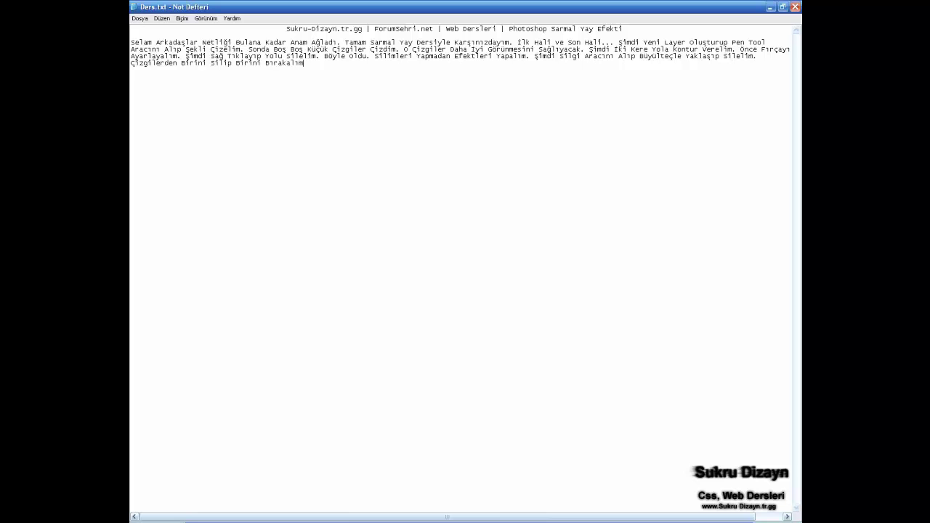
Step: Switch from the Ders.txt notes back to the Photoshop document
key(alt+Tab)
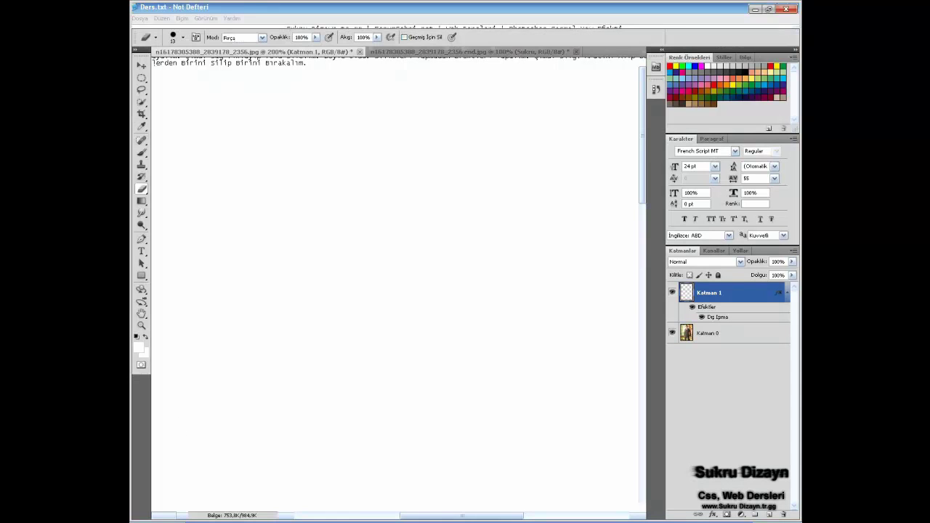
Step: Zoom in and erase the light streak crossing the man's eyes and face
scroll(354, 434, down, 1)
scroll(355, 433, down, 1)
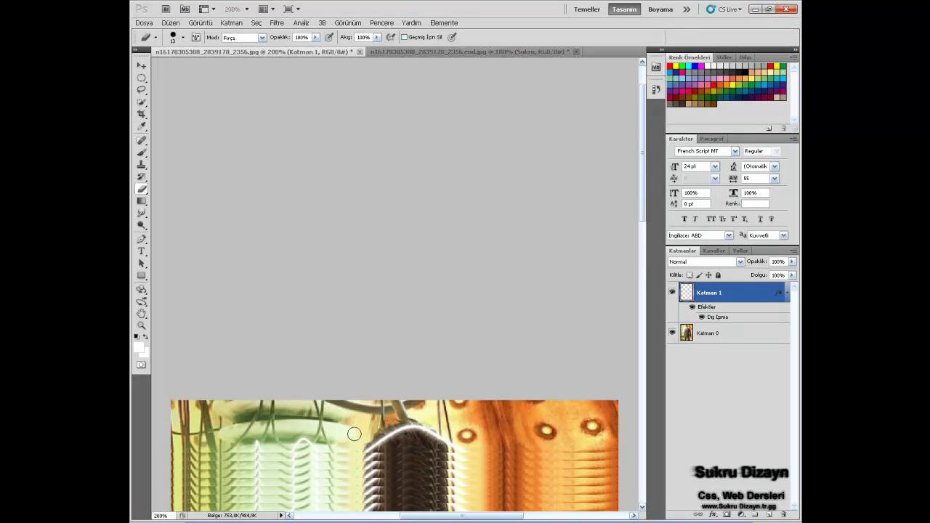
scroll(355, 434, down, 1)
scroll(355, 434, down, 1)
scroll(479, 371, down, 1)
scroll(479, 371, down, 1)
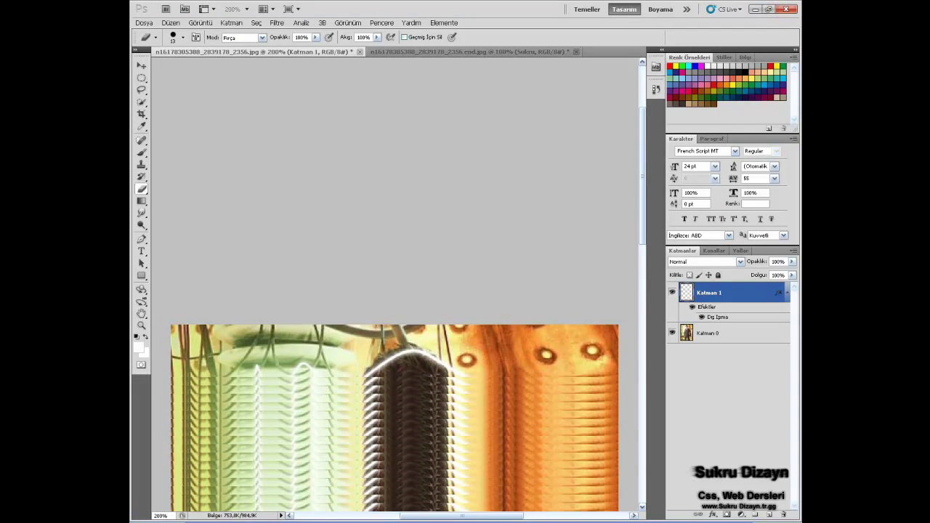
scroll(479, 371, down, 1)
scroll(479, 372, down, 1)
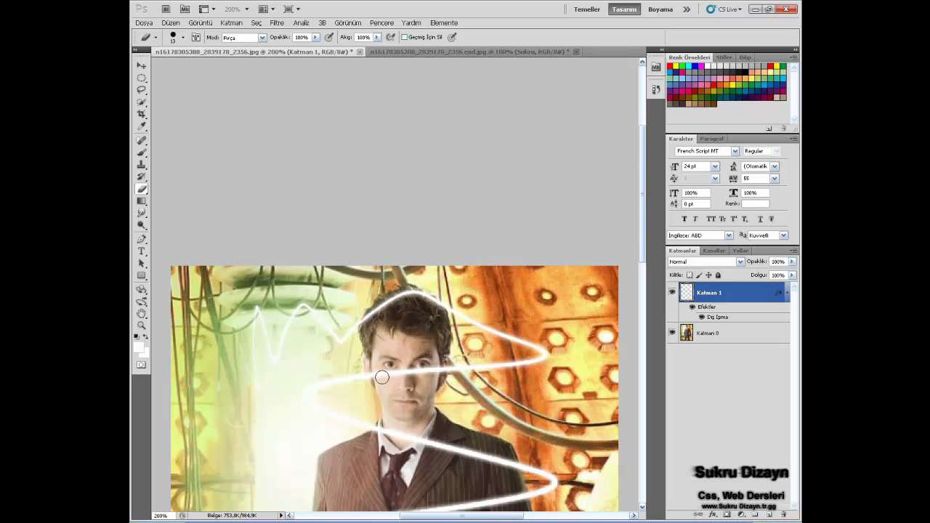
click(142, 324)
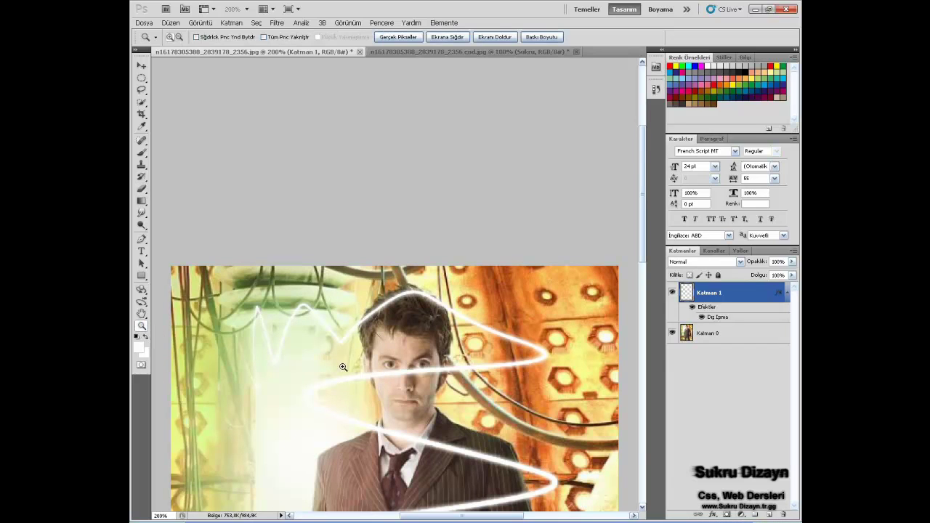
drag(471, 430, 471, 430)
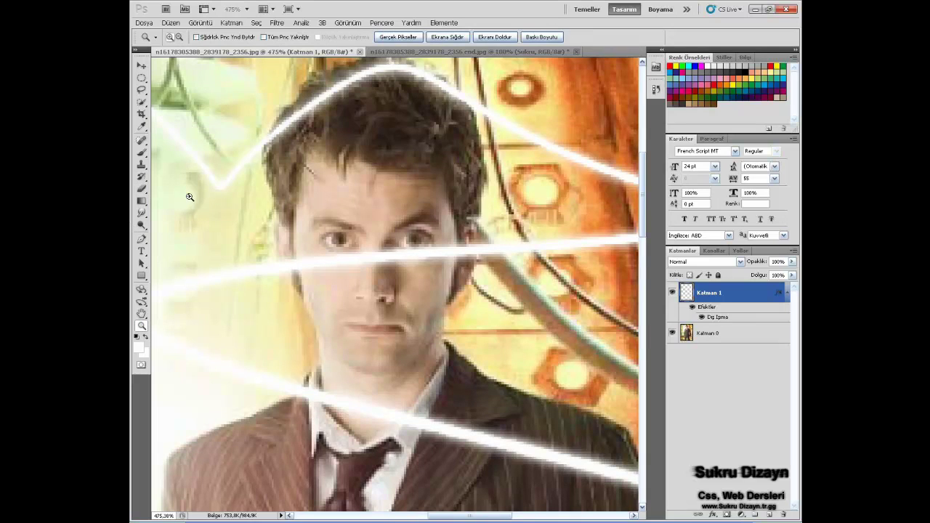
click(141, 188)
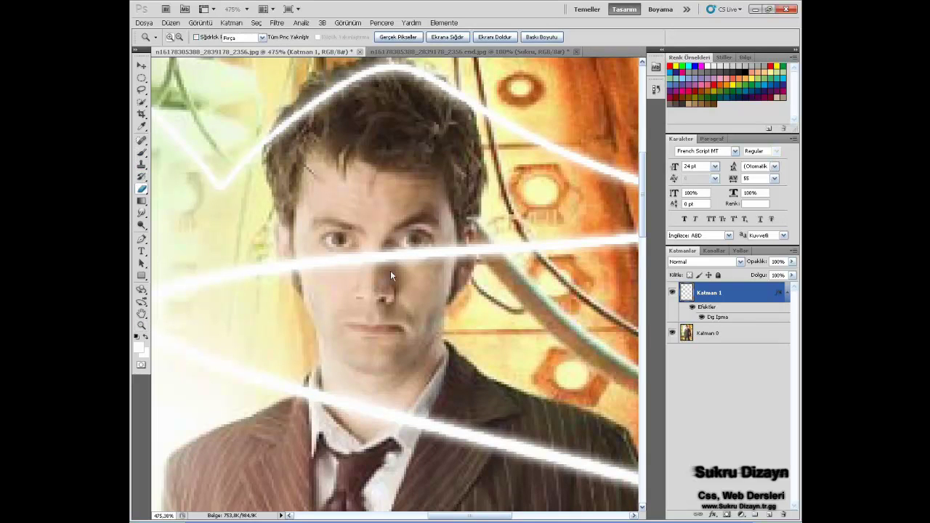
right_click(440, 241)
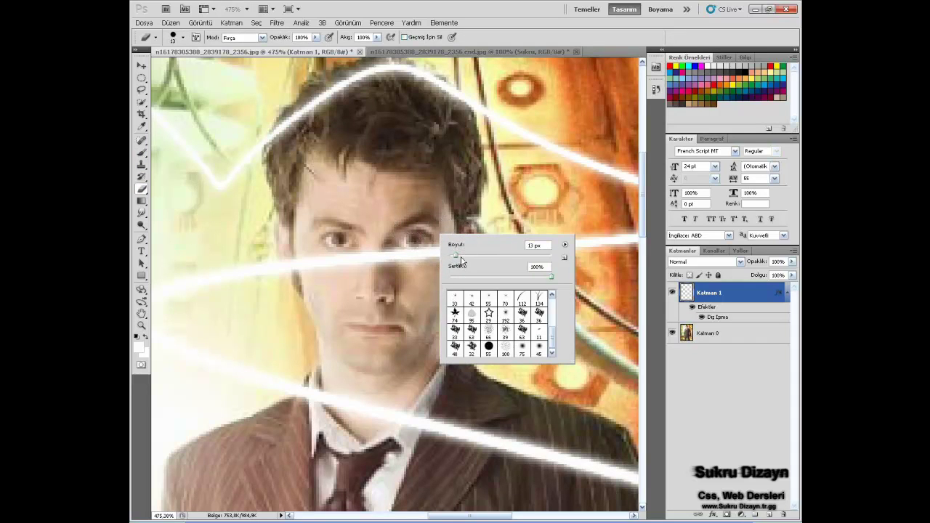
click(407, 249)
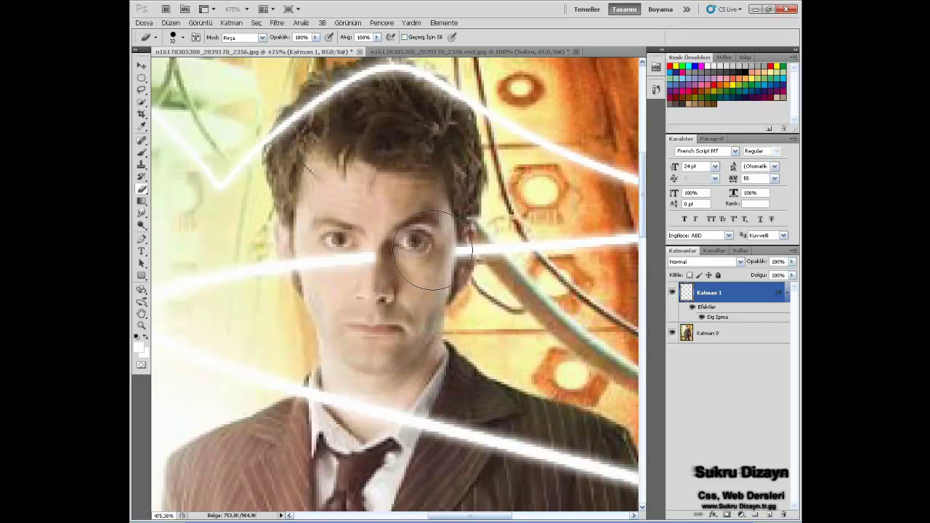
click(435, 250)
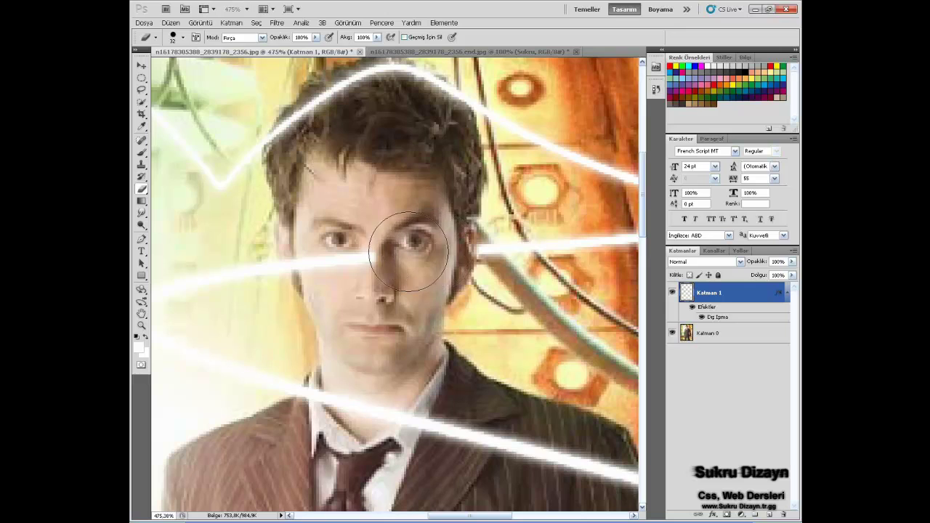
click(372, 252)
click(328, 255)
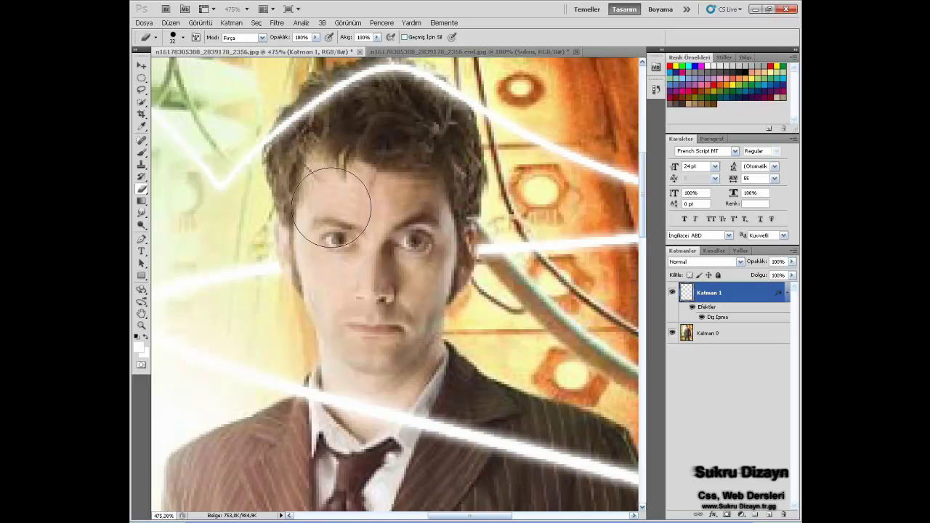
Step: Set the eraser to 39 px and erase the stroke across the left chest and right shoulder
scroll(367, 233, down, 1)
scroll(399, 252, down, 1)
scroll(397, 254, down, 1)
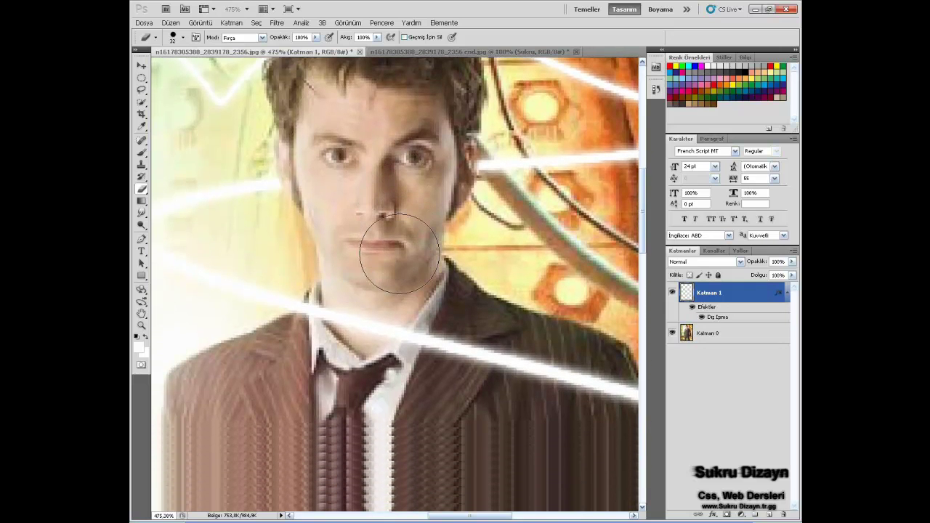
scroll(395, 256, down, 1)
scroll(392, 259, down, 1)
scroll(391, 258, down, 1)
scroll(391, 259, down, 1)
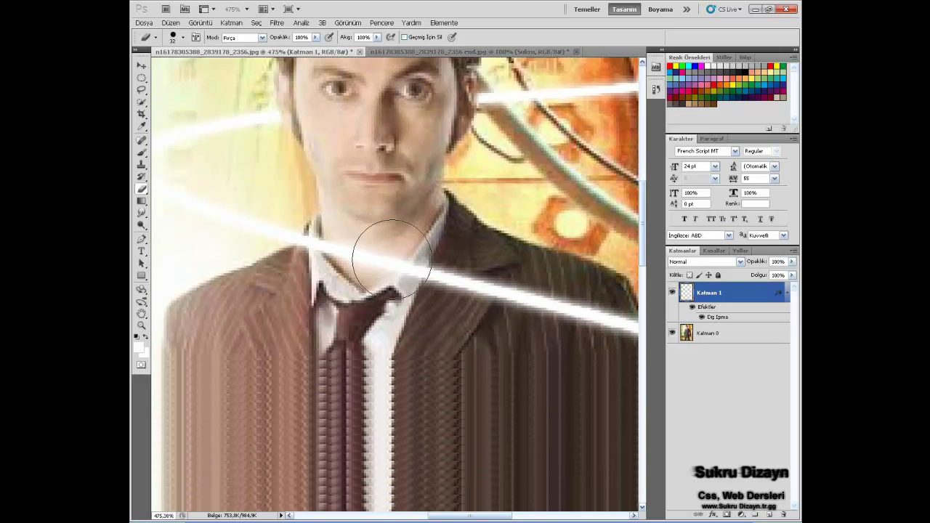
scroll(392, 259, down, 1)
scroll(391, 258, down, 1)
scroll(392, 257, down, 1)
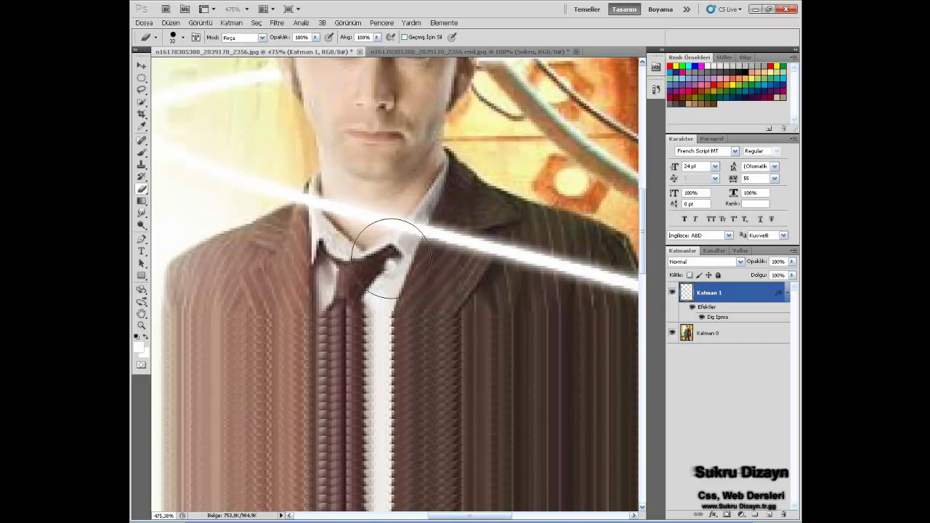
scroll(391, 258, down, 1)
scroll(391, 257, down, 2)
scroll(392, 257, down, 1)
scroll(391, 258, down, 2)
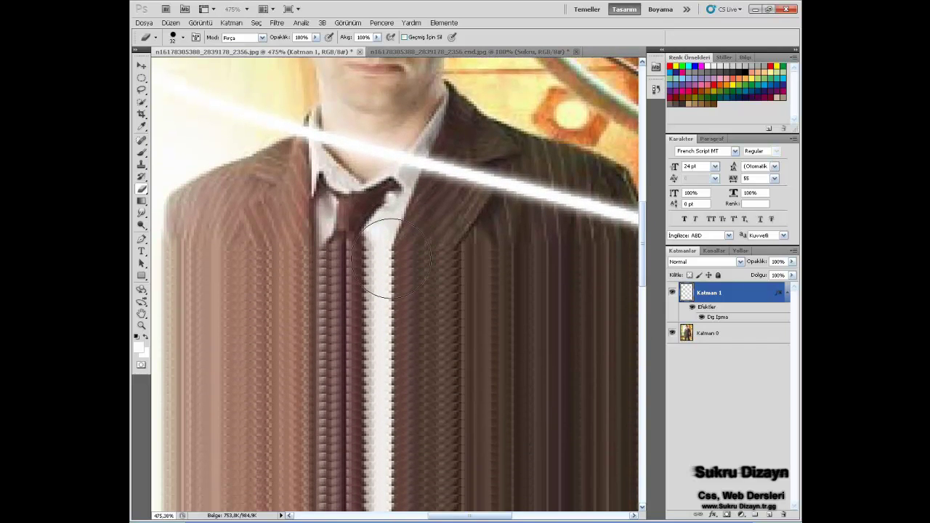
scroll(391, 257, down, 2)
scroll(392, 258, down, 1)
scroll(392, 258, down, 2)
scroll(391, 258, down, 1)
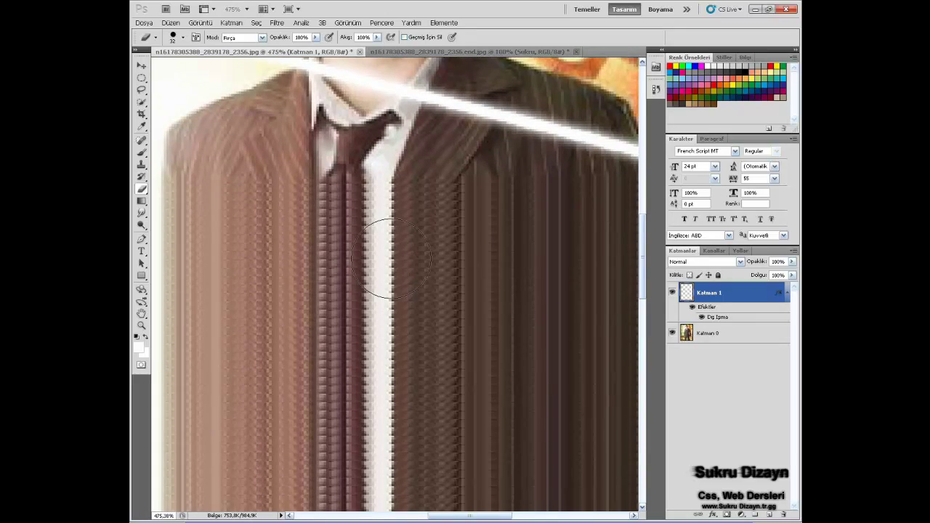
scroll(392, 258, down, 1)
scroll(391, 258, down, 2)
key(z)
scroll(390, 257, down, 2)
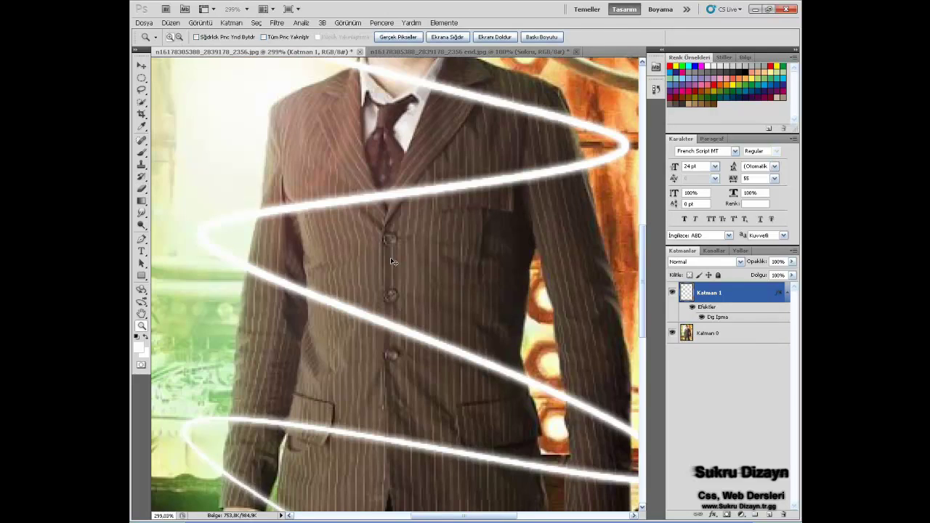
click(146, 189)
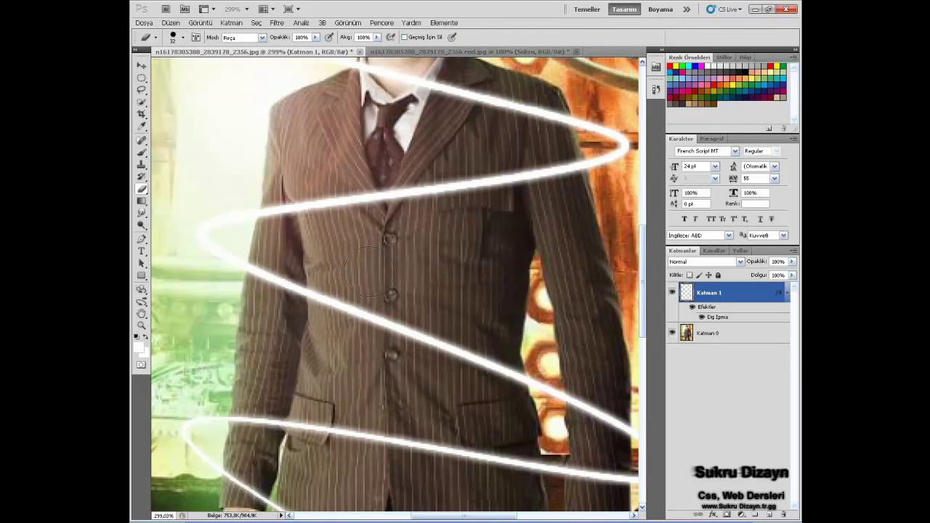
right_click(314, 236)
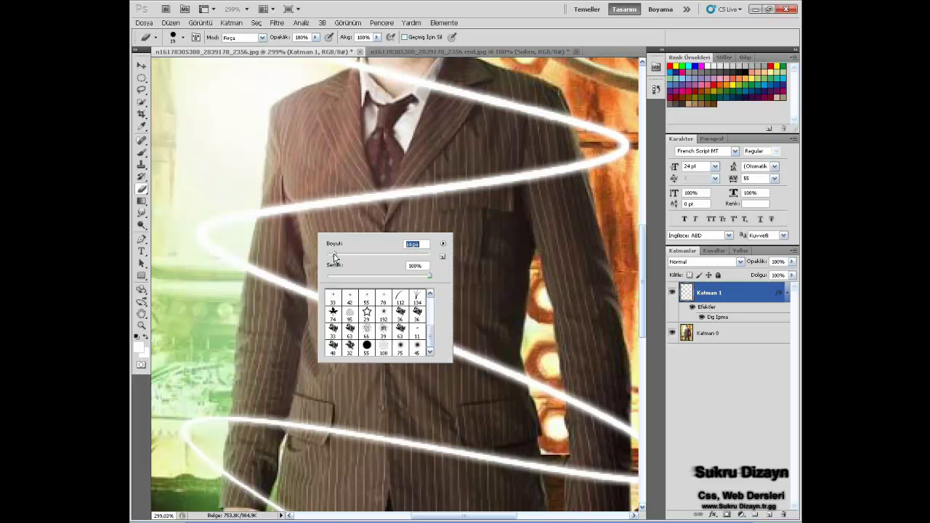
drag(335, 257, 354, 258)
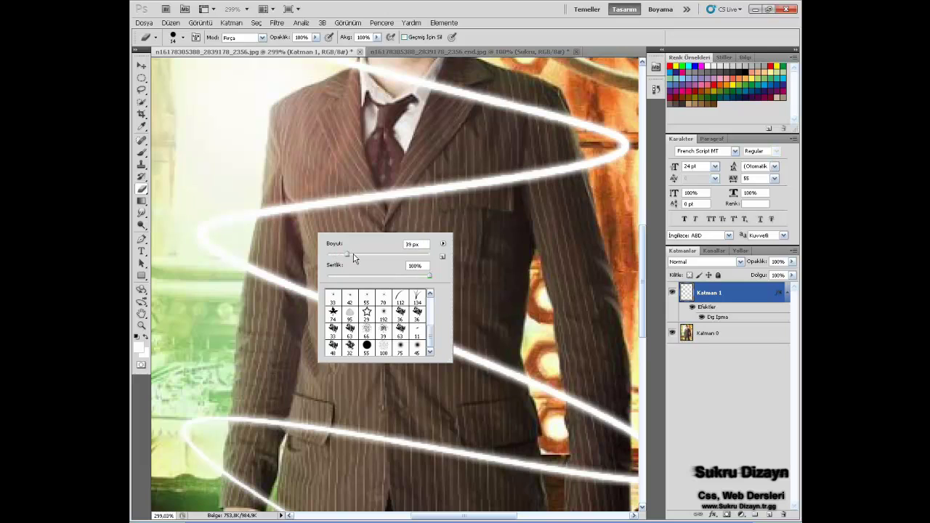
click(299, 220)
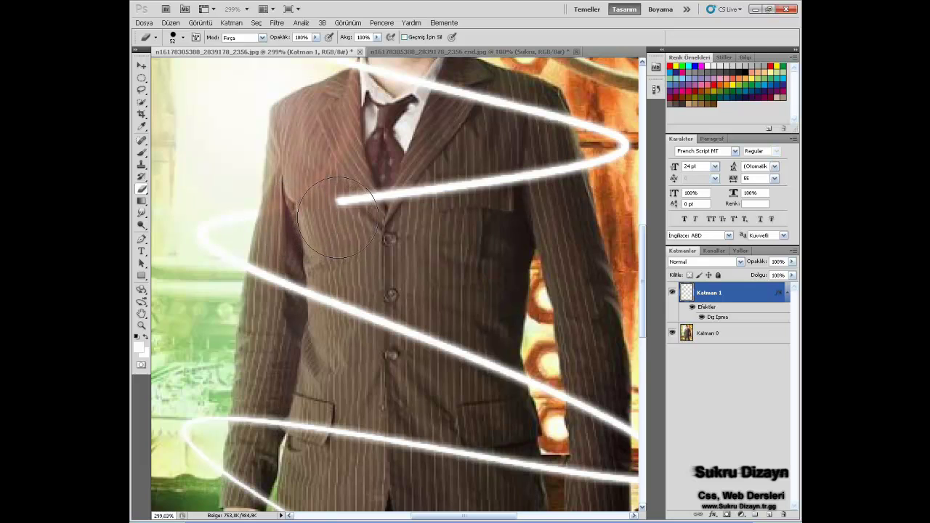
drag(313, 205, 501, 178)
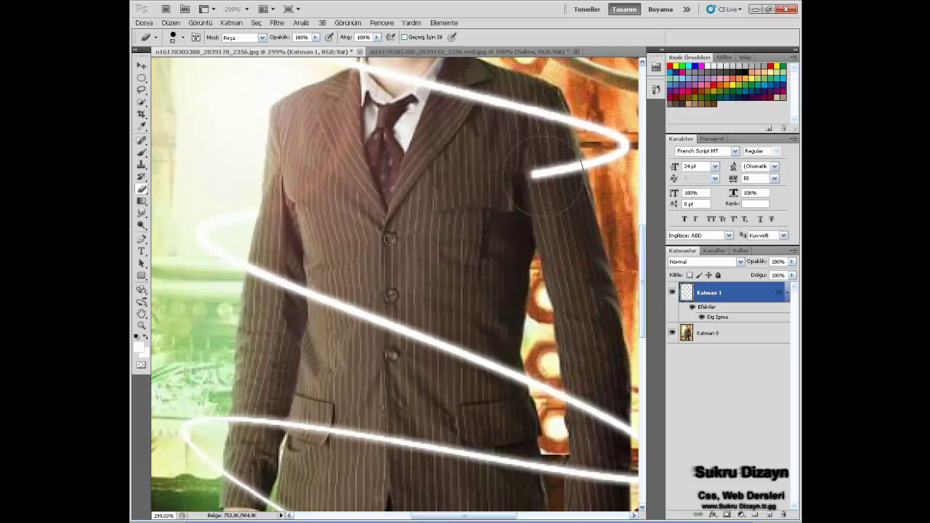
drag(542, 174, 574, 165)
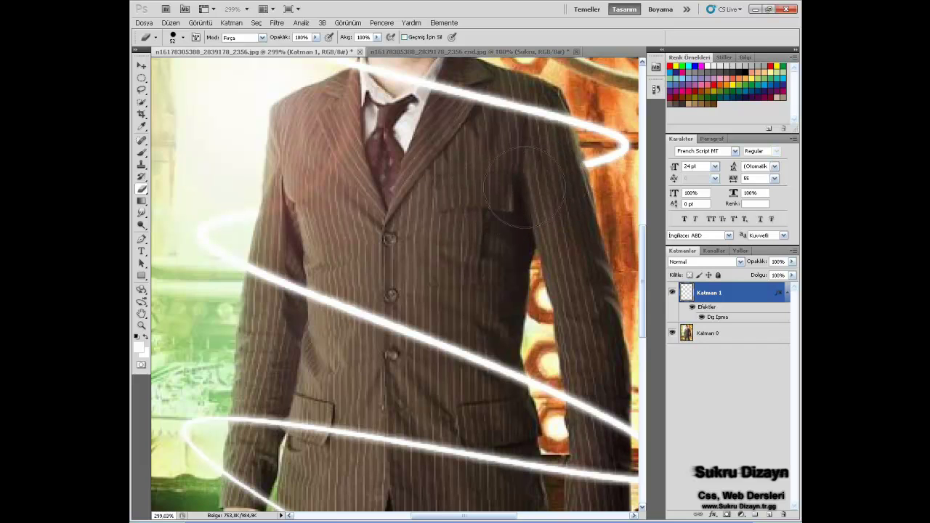
Step: Erase the lower glowing streak across the jacket front and over the pocket
scroll(501, 218, down, 1)
scroll(490, 225, down, 2)
scroll(479, 227, up, 3)
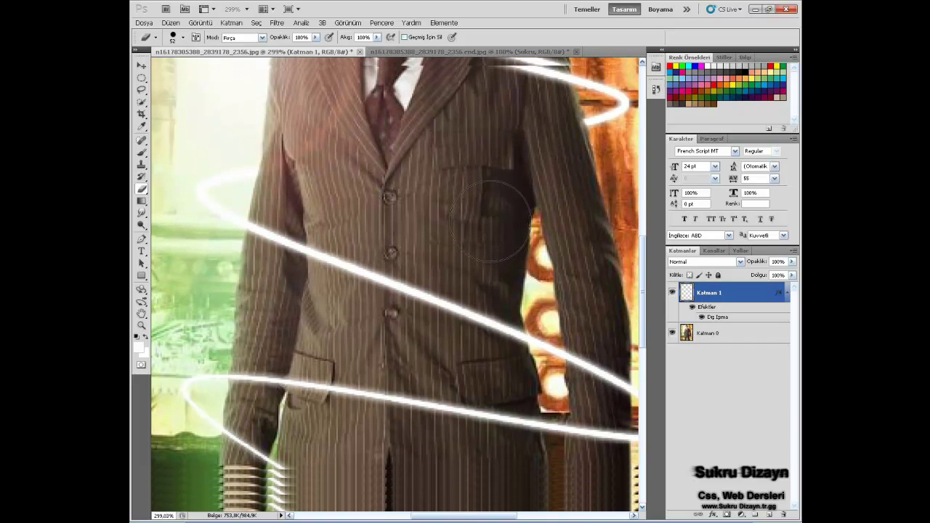
scroll(467, 233, down, 3)
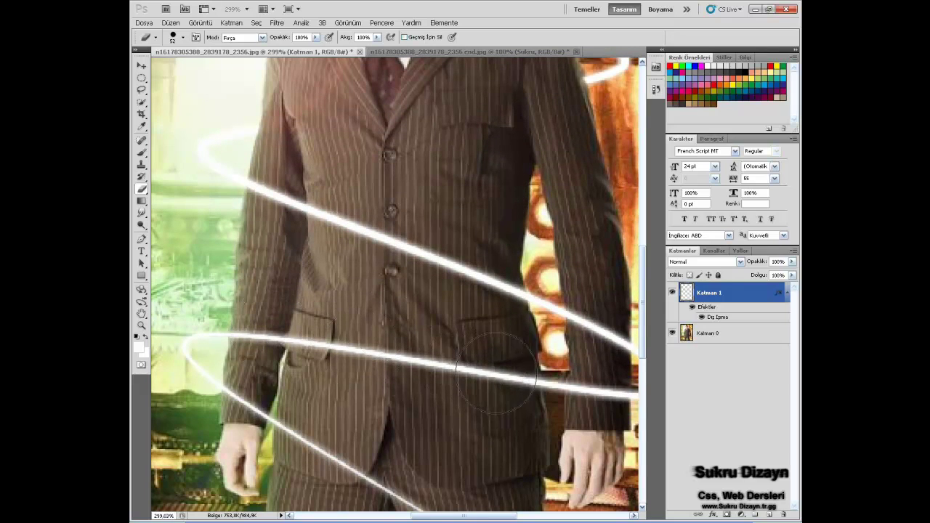
mouse_move(501, 376)
mouse_down()
mouse_move(419, 375)
mouse_move(312, 346)
mouse_up()
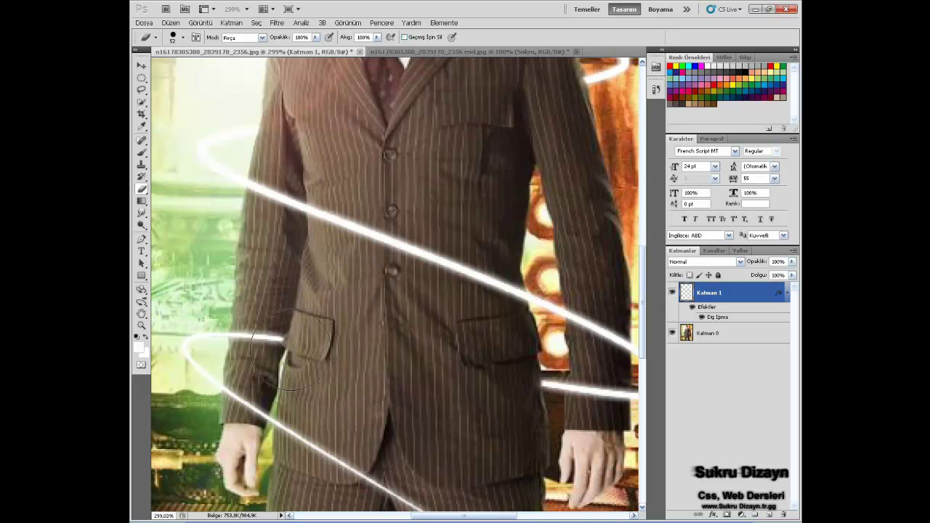
drag(267, 345, 234, 340)
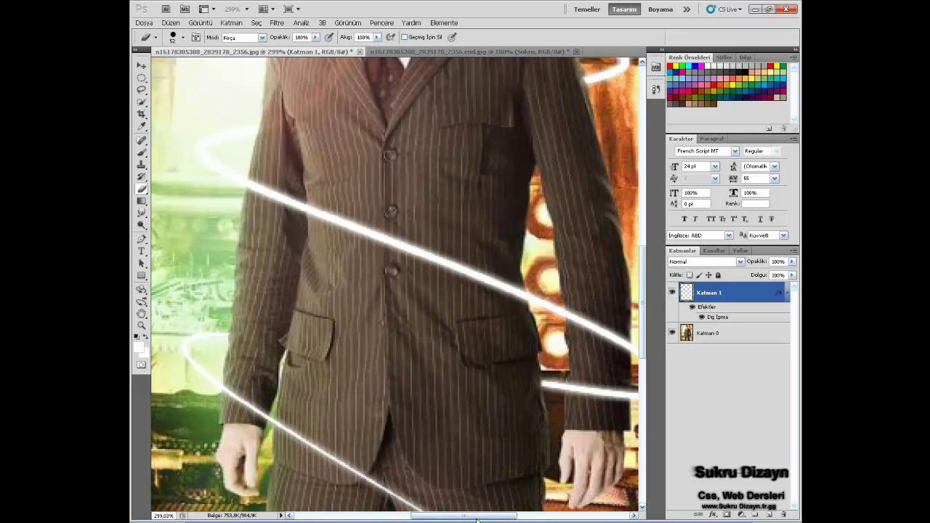
drag(464, 515, 494, 515)
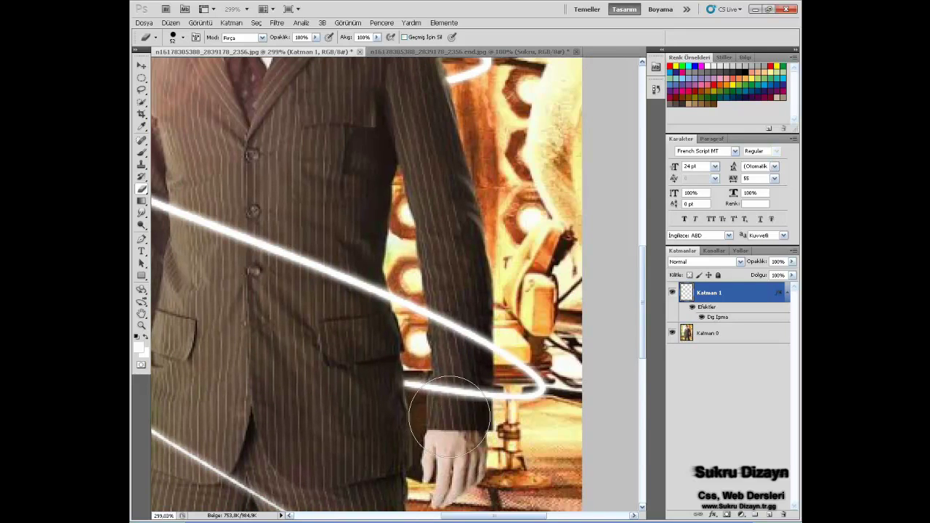
Step: Shrink the eraser to 16 px and erase the glow crossing the sleeve edge
right_click(493, 424)
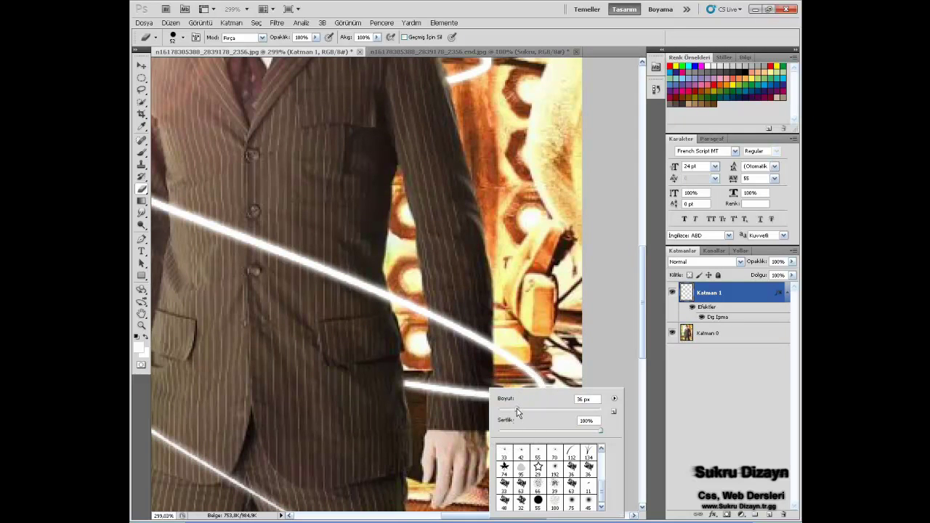
drag(518, 412, 517, 410)
click(506, 411)
click(440, 389)
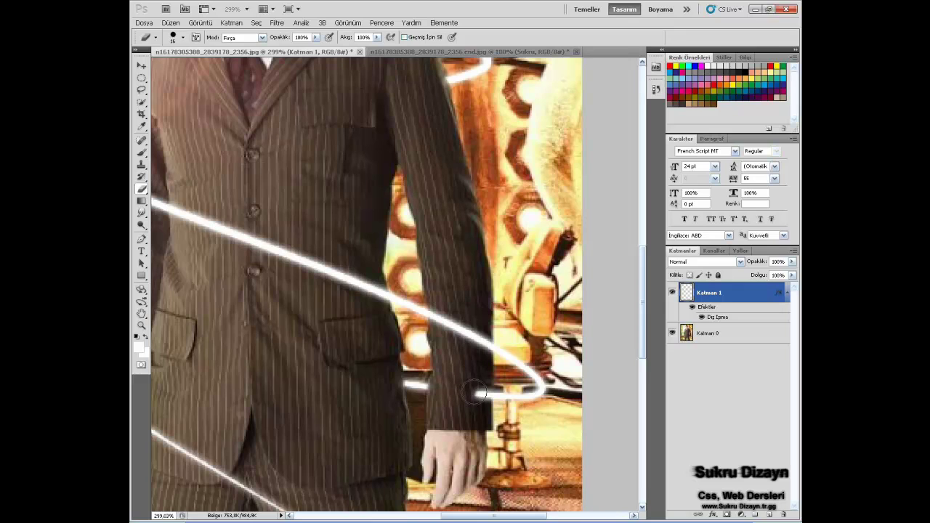
click(478, 393)
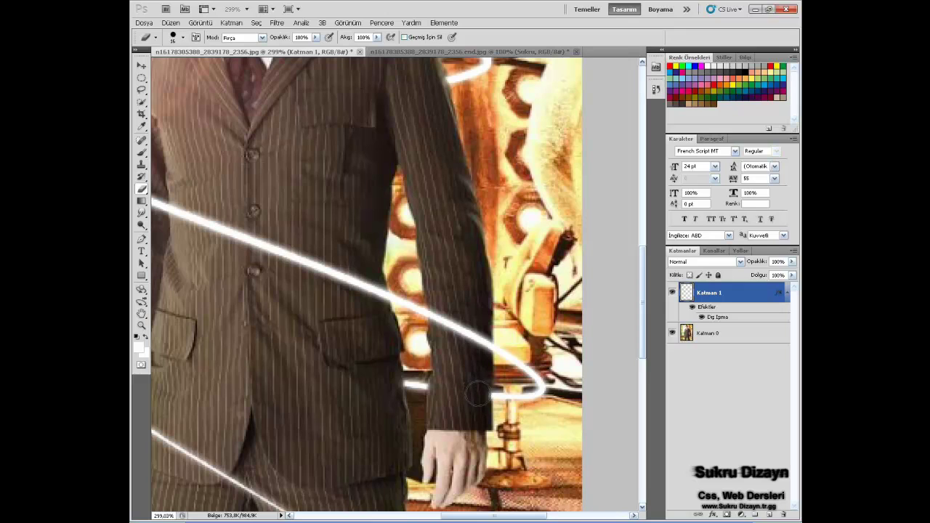
Step: Scroll down to the lower part of the image
scroll(476, 393, down, 1)
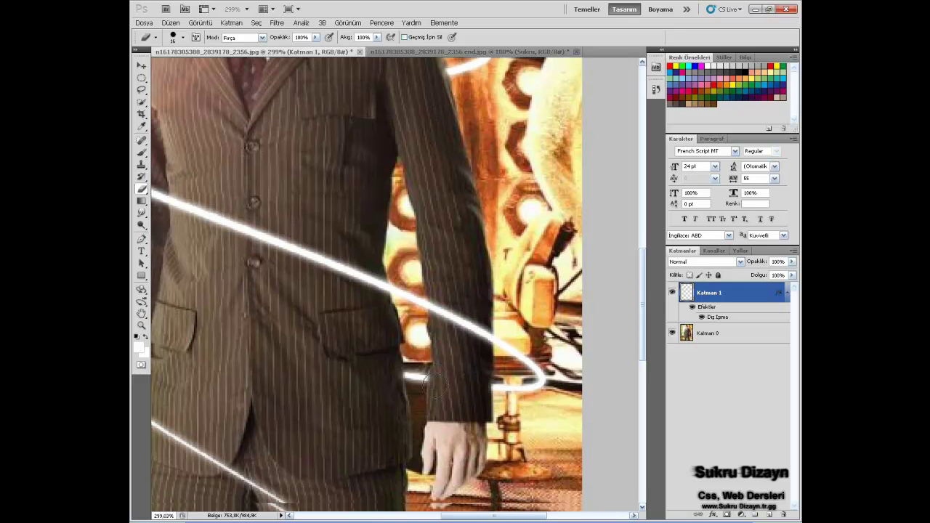
scroll(426, 391, down, 1)
scroll(427, 390, down, 2)
scroll(426, 391, down, 1)
scroll(436, 436, down, 1)
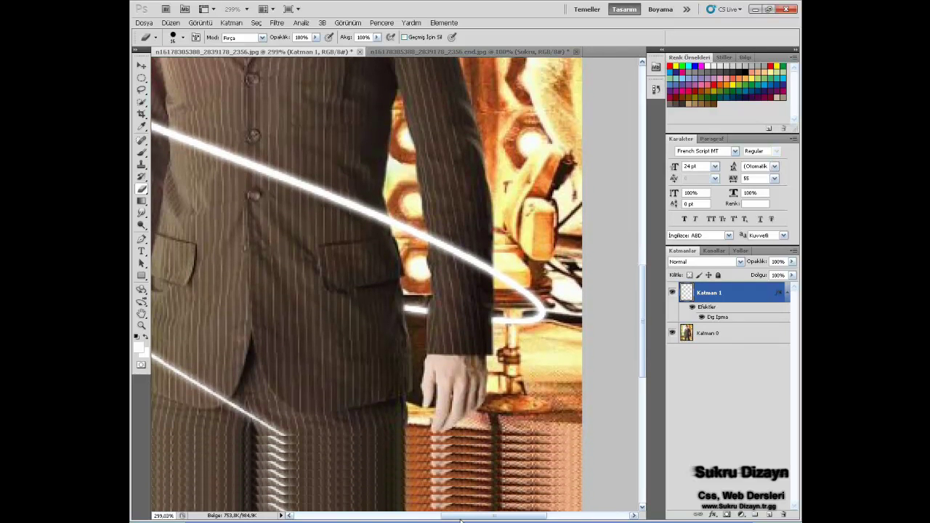
scroll(291, 399, down, 1)
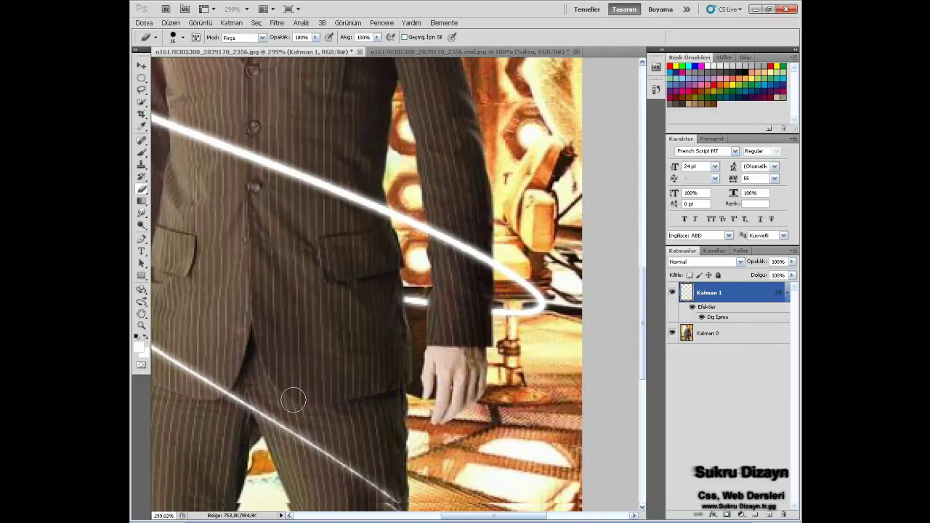
scroll(289, 393, down, 1)
scroll(305, 396, down, 1)
scroll(399, 403, down, 1)
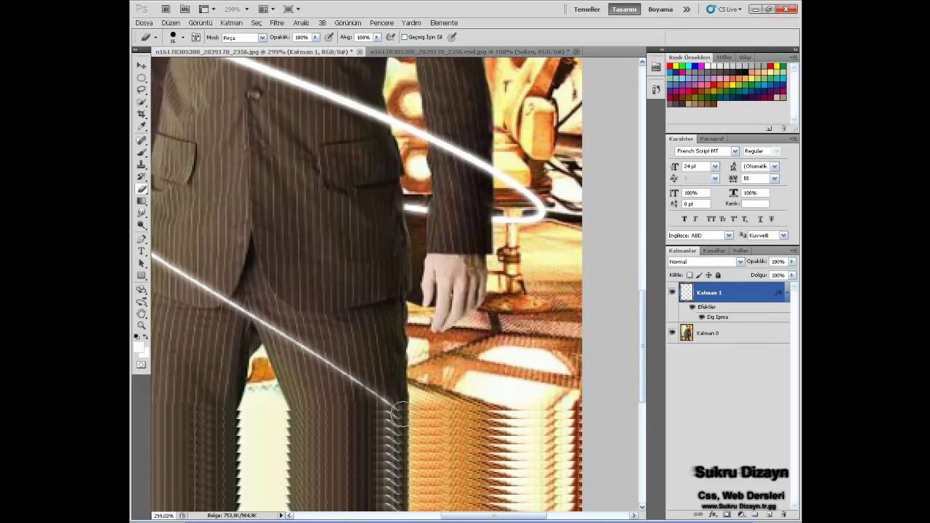
scroll(399, 407, down, 2)
scroll(305, 363, down, 2)
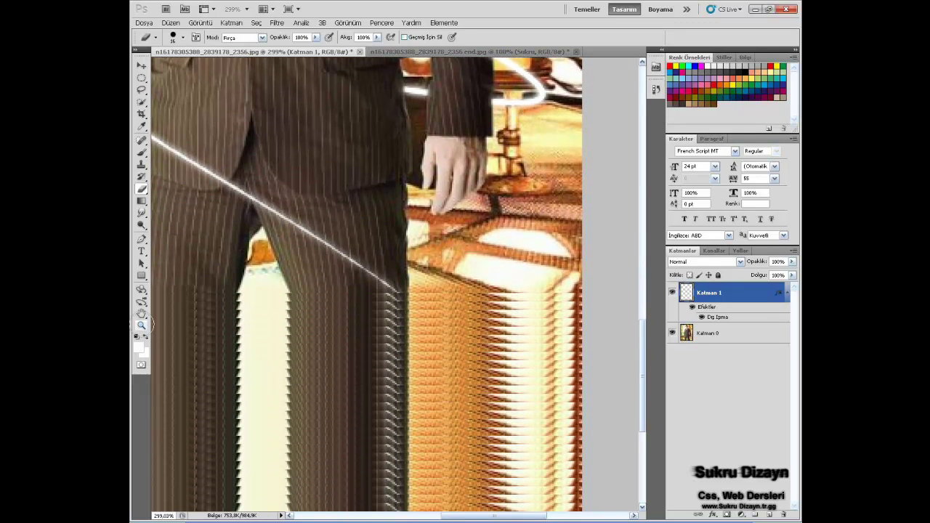
scroll(262, 174, down, 1)
scroll(262, 165, down, 2)
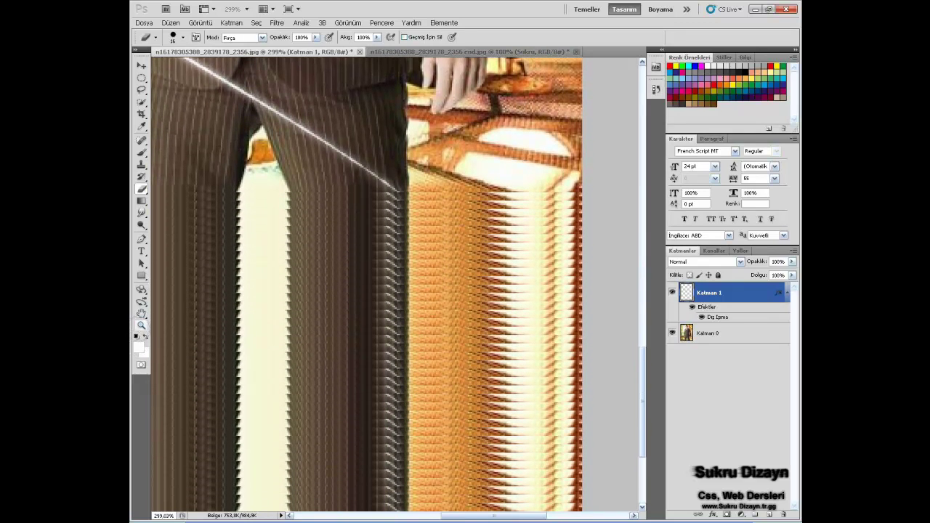
scroll(221, 97, down, 2)
scroll(210, 83, down, 1)
scroll(201, 75, down, 1)
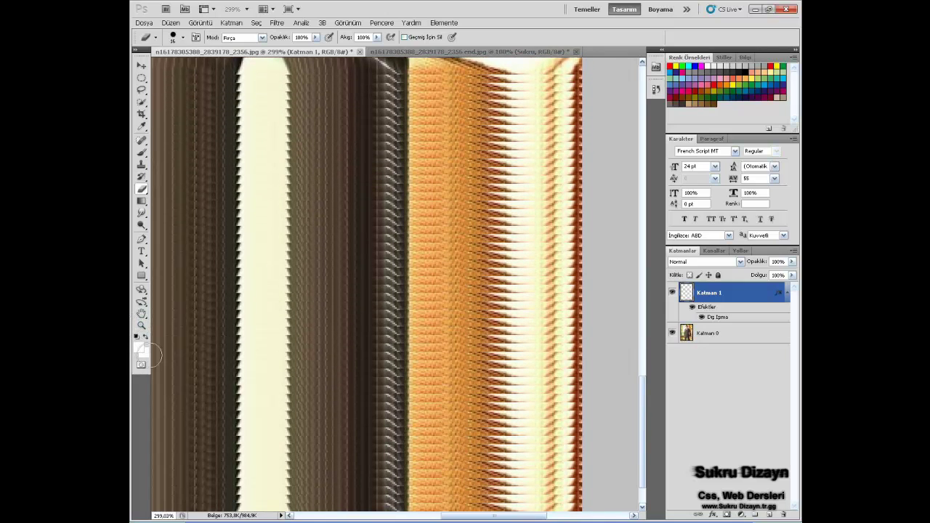
click(142, 325)
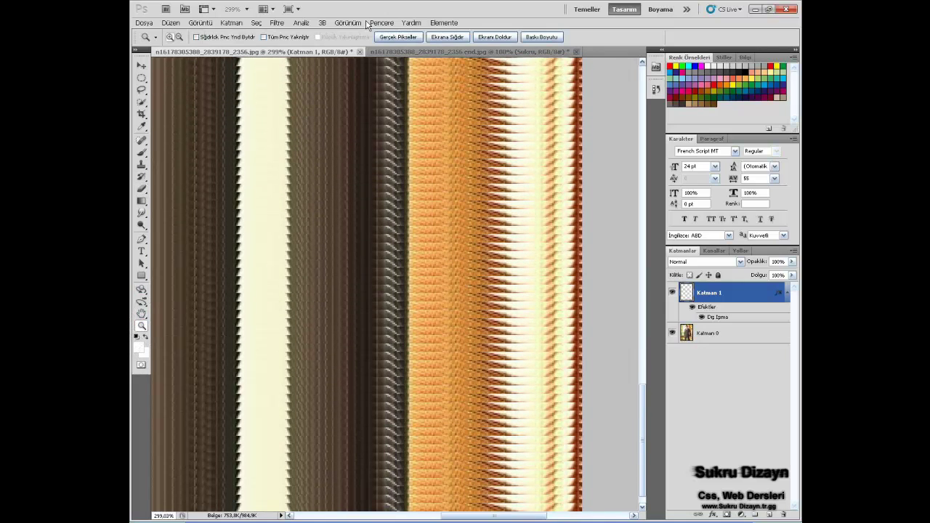
Step: Magnify the area beside the trouser leg bottom and erase the faint leftover dashes
click(401, 41)
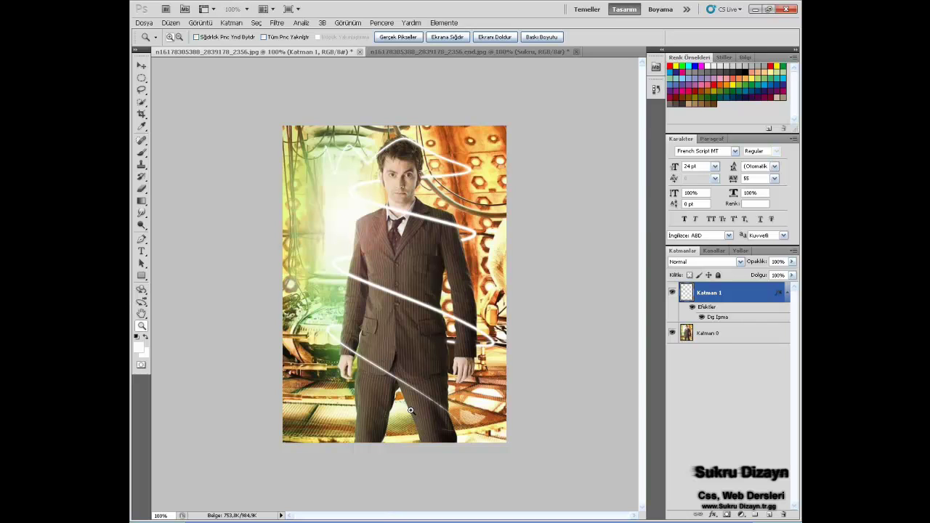
drag(493, 448, 407, 383)
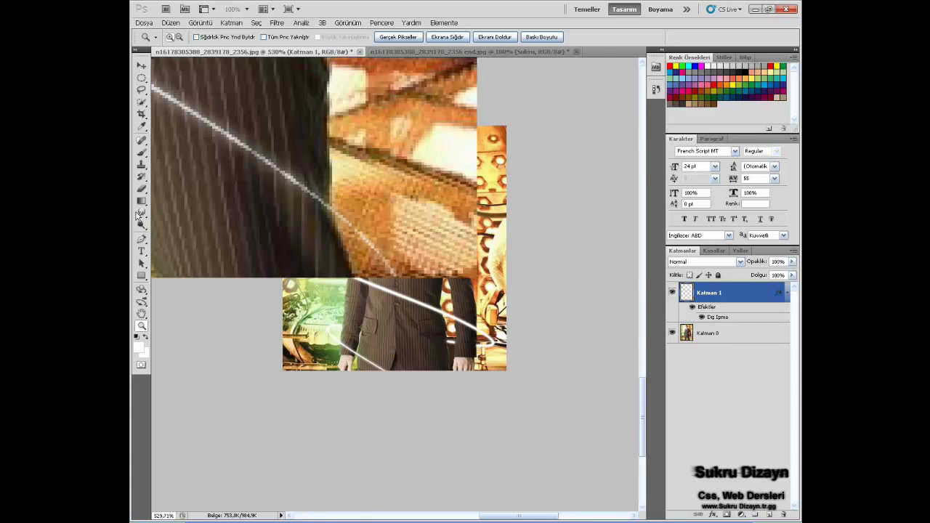
click(142, 188)
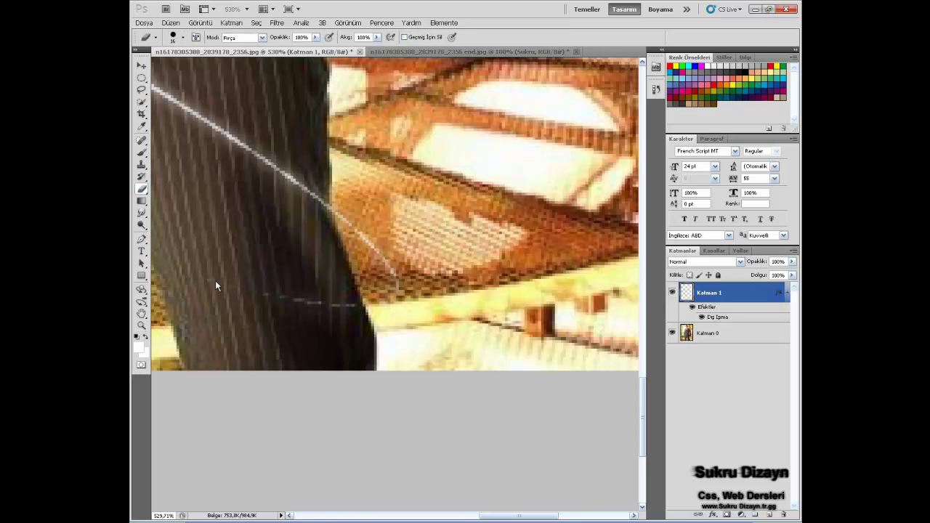
right_click(226, 287)
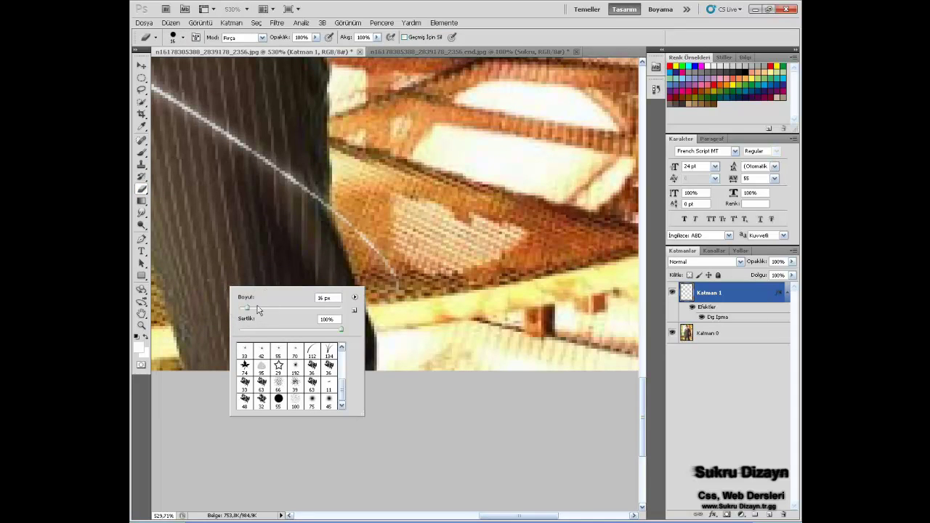
key(Return)
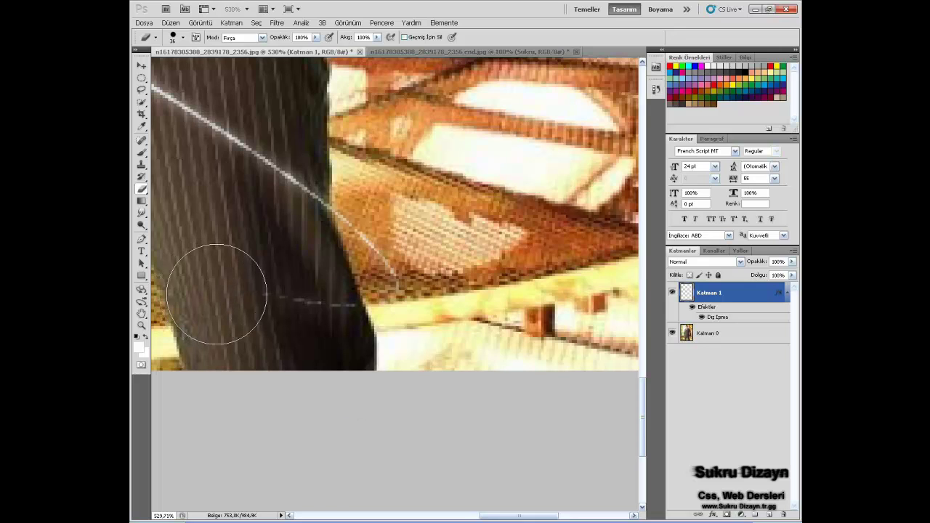
drag(255, 298, 311, 314)
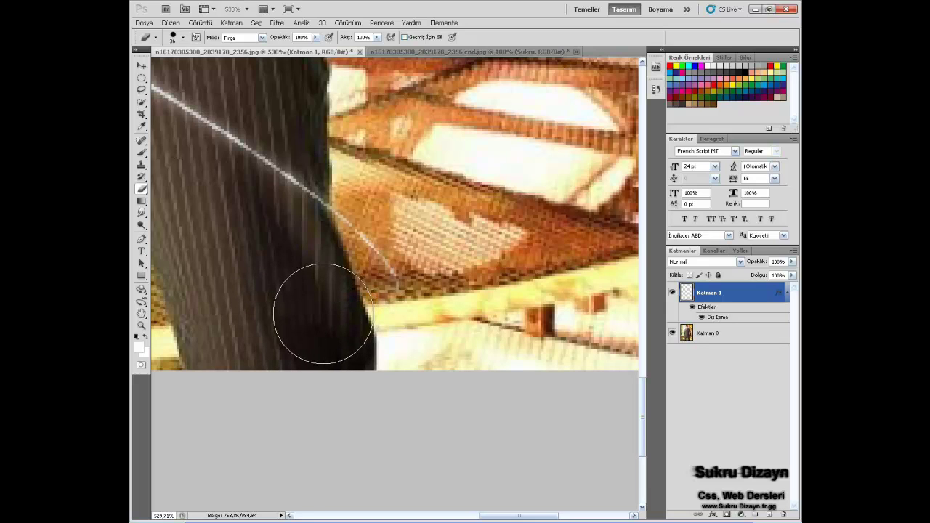
drag(321, 307, 193, 301)
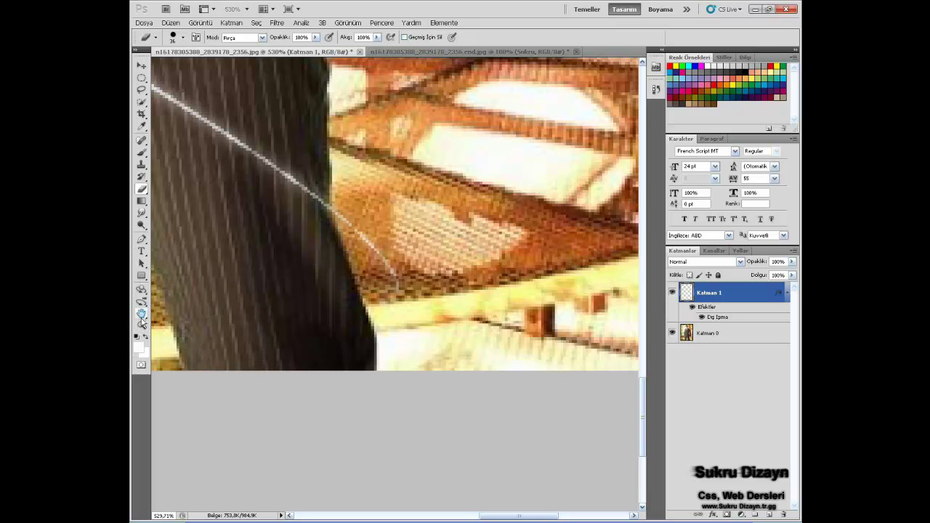
click(142, 324)
Step: Show the whole image at Actual Pixels (100%)
click(398, 37)
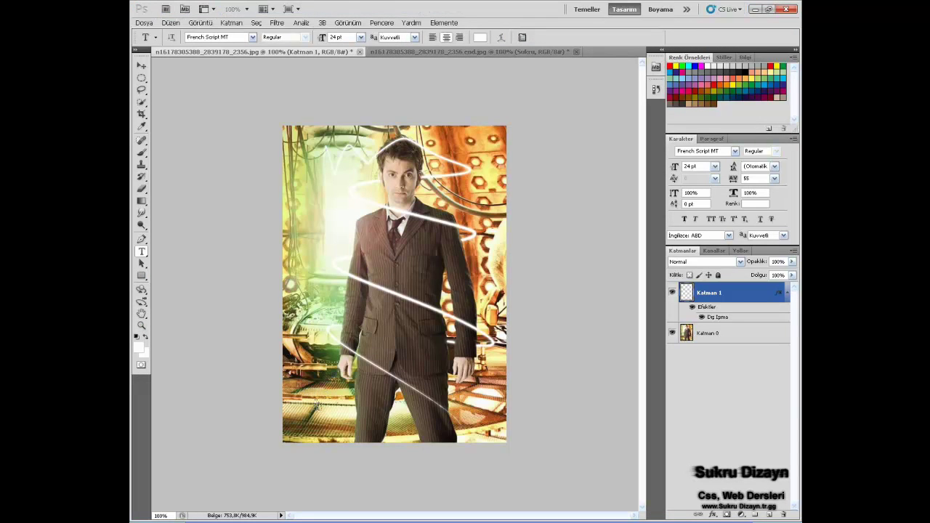
Step: Type the author's signature name, move it to the top-left corner and commit it
click(309, 401)
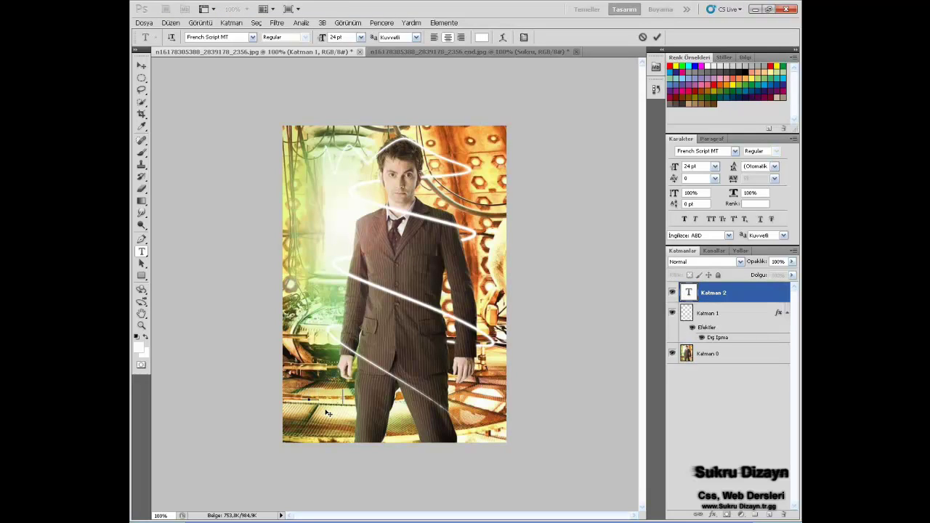
text(Sukru Dizayn)
mouse_move(372, 340)
mouse_down()
mouse_move(363, 186)
mouse_move(337, 172)
mouse_up()
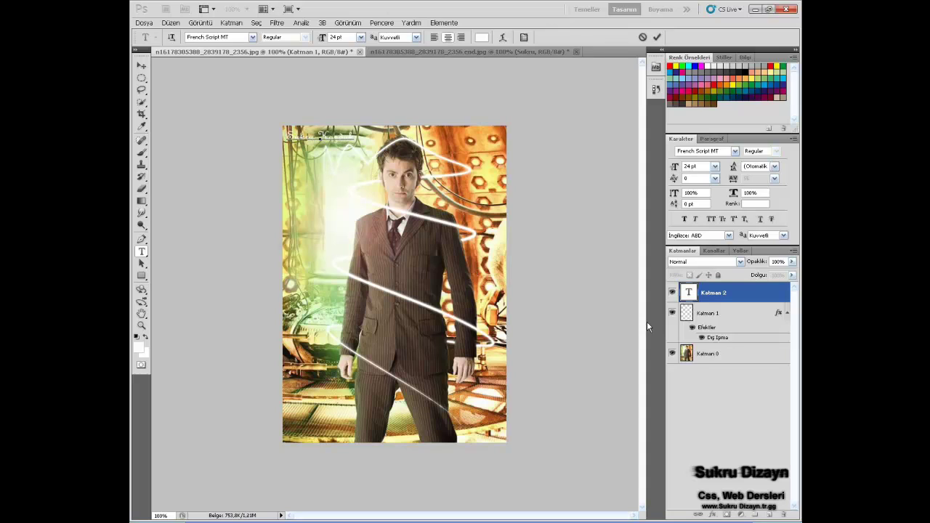
click(748, 293)
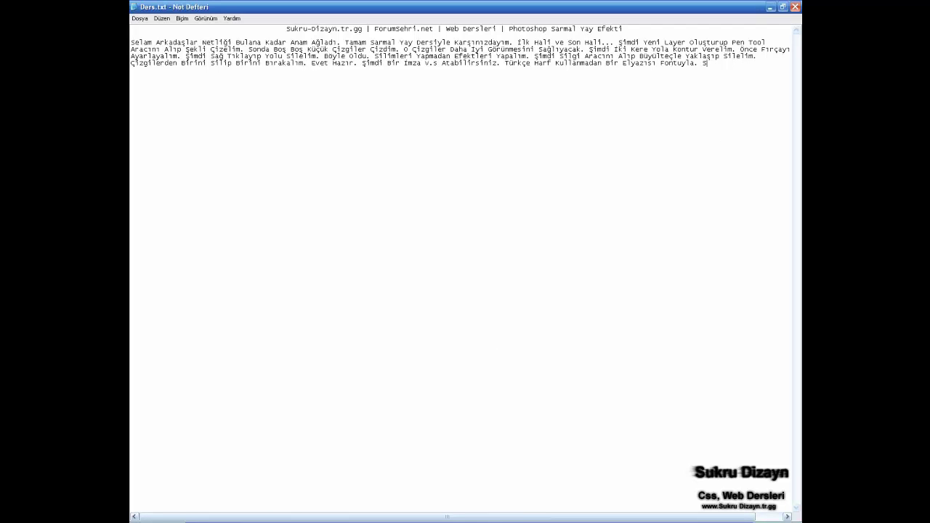
Step: Type the remaining narration into Ders.txt, ending with 'Görüşmek Üzere...'
text(ib Ha)
text(kalım.)
key(alt+Tab)
text(Çizg)
text(rinin Önemi Yok Keyfin)
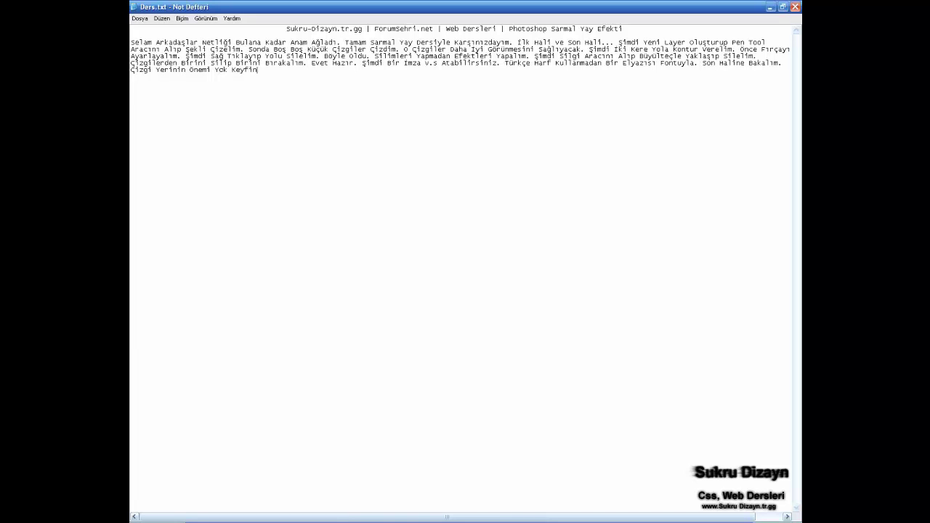
text( Göre)
text( Yani)
text(ersten)
text( Bu Ka)
text(dar.)
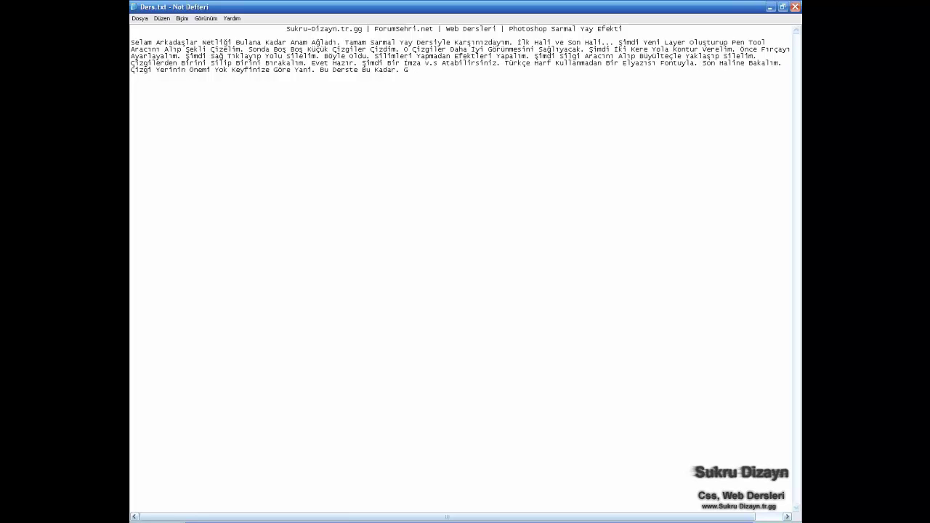
text(Görüşmek Üz)
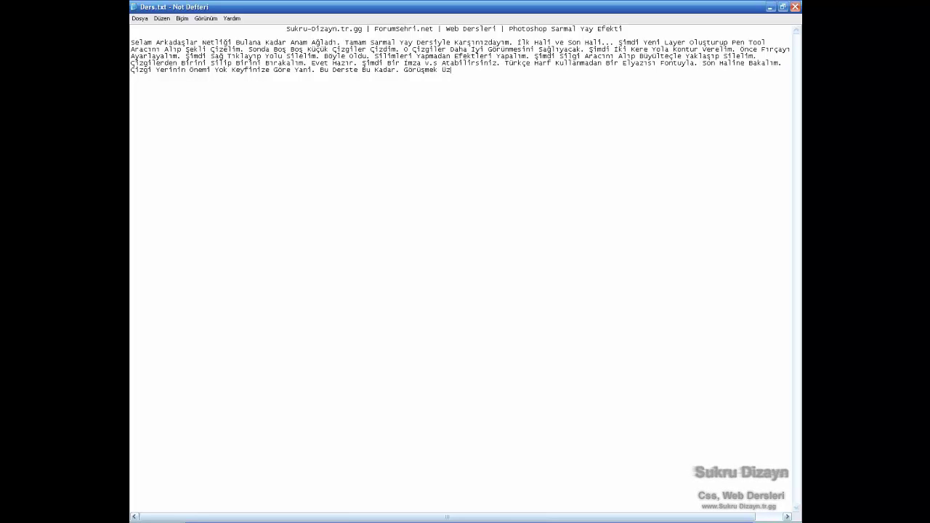
text(ere...)
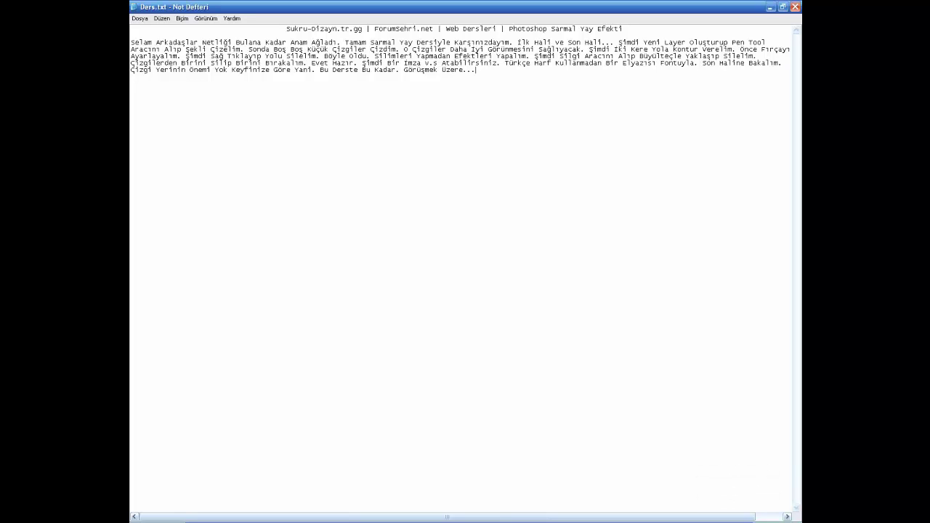